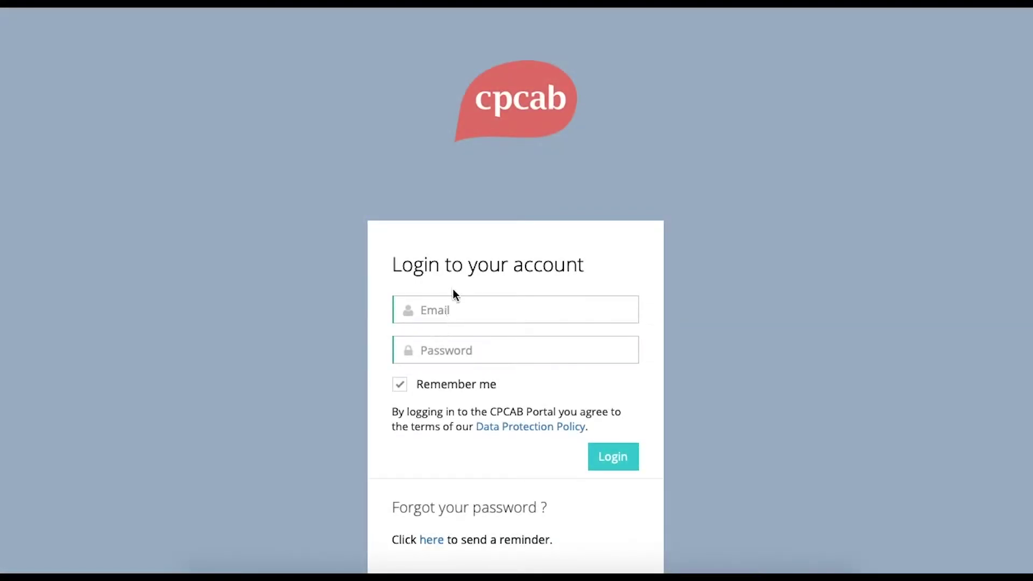
# - Log in with the account e-mail, then start a new registration from the Registrations list
pyautogui.click(455, 308)
pyautogui.write('test')
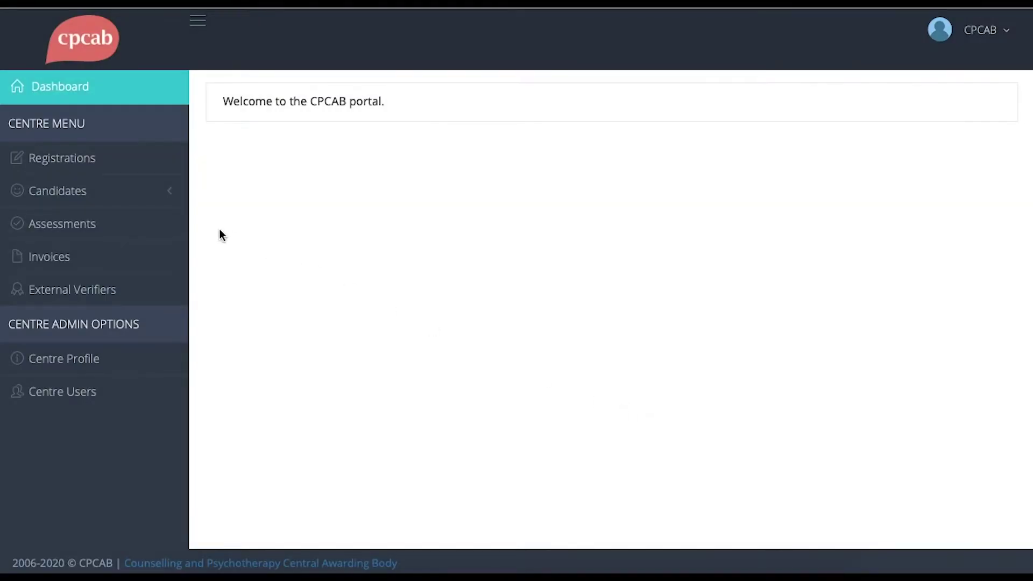
pyautogui.click(81, 160)
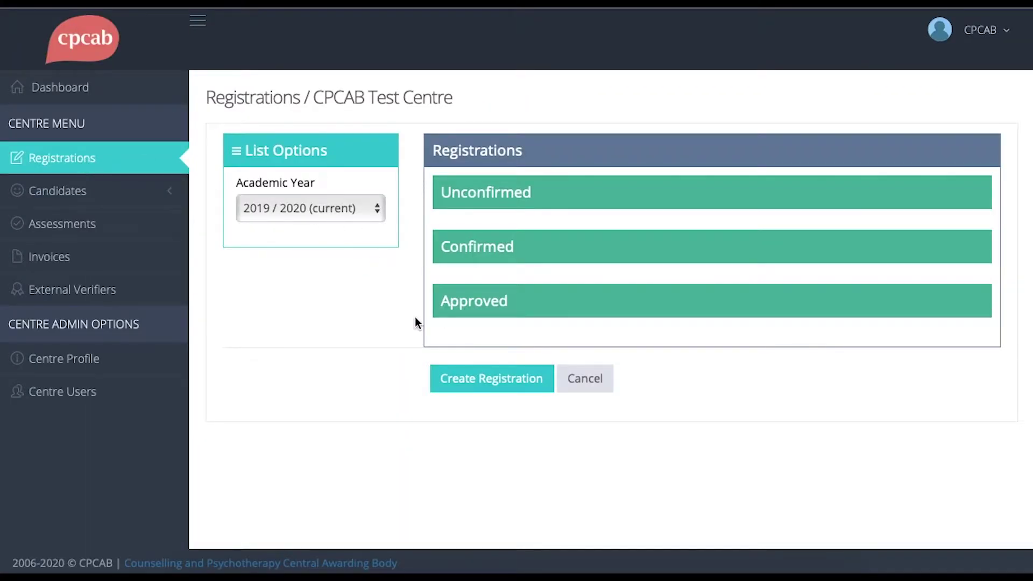
pyautogui.click(545, 386)
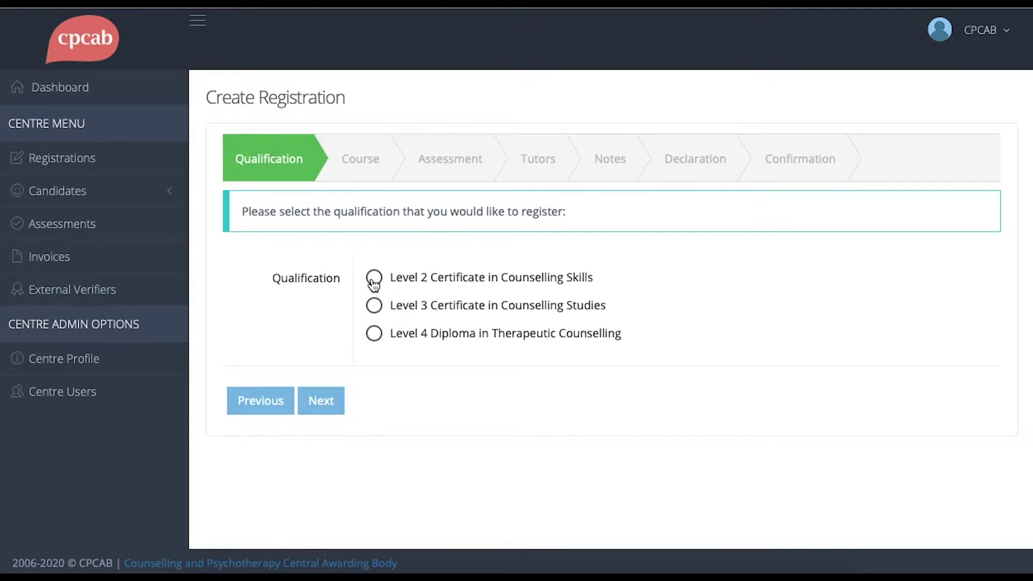
# - Choose Level 2 Certificate in Counselling Skills, commencing 08/03/2020 and finishing 28/05/2020
pyautogui.click(374, 278)
pyautogui.click(326, 402)
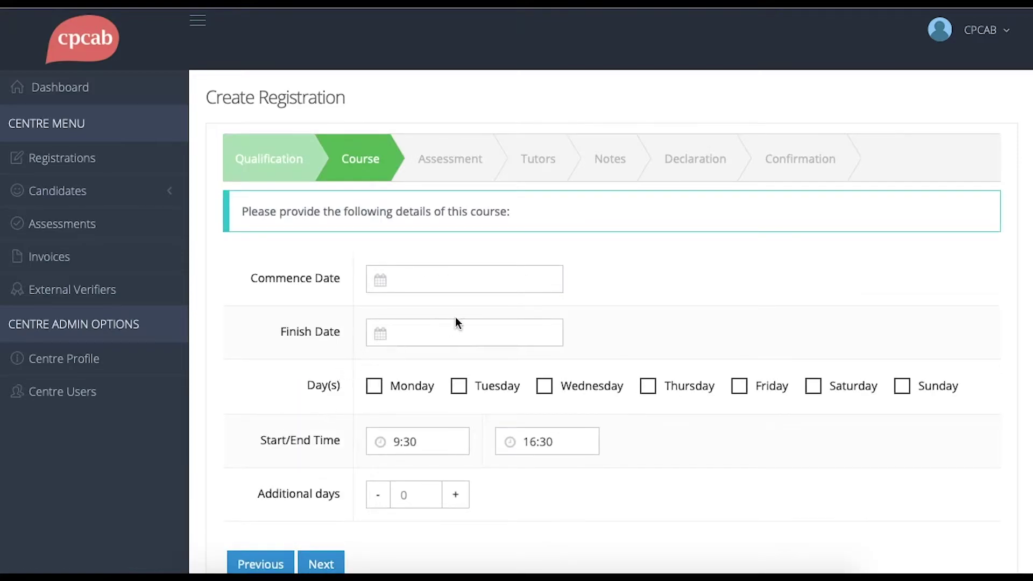
pyautogui.click(549, 277)
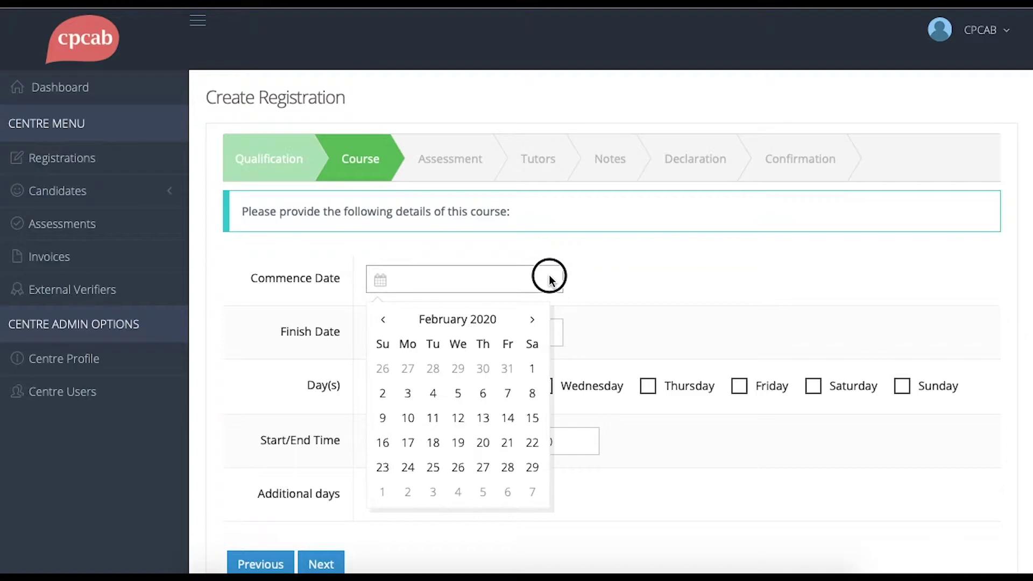
pyautogui.click(529, 319)
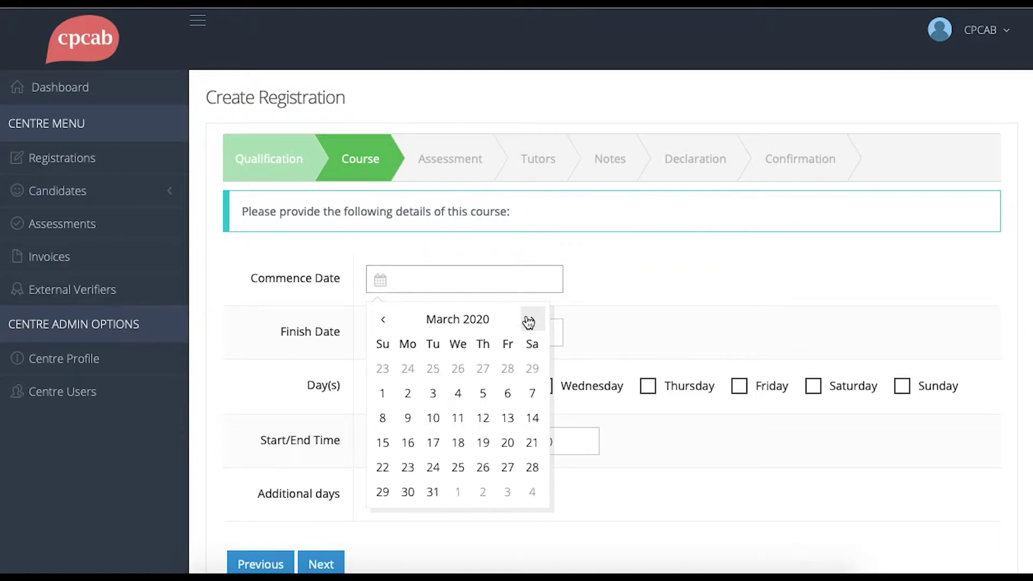
pyautogui.click(383, 419)
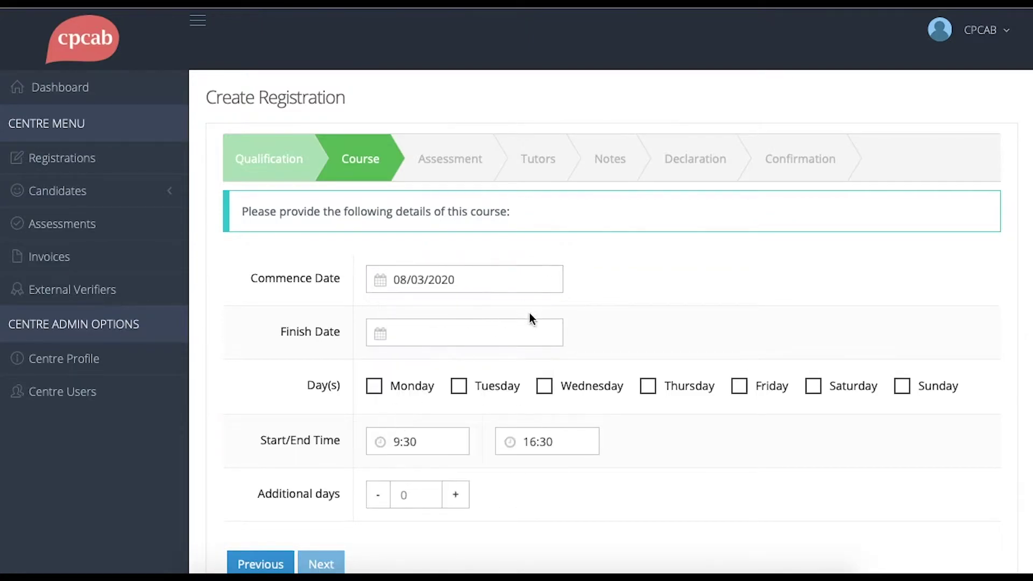
pyautogui.click(538, 331)
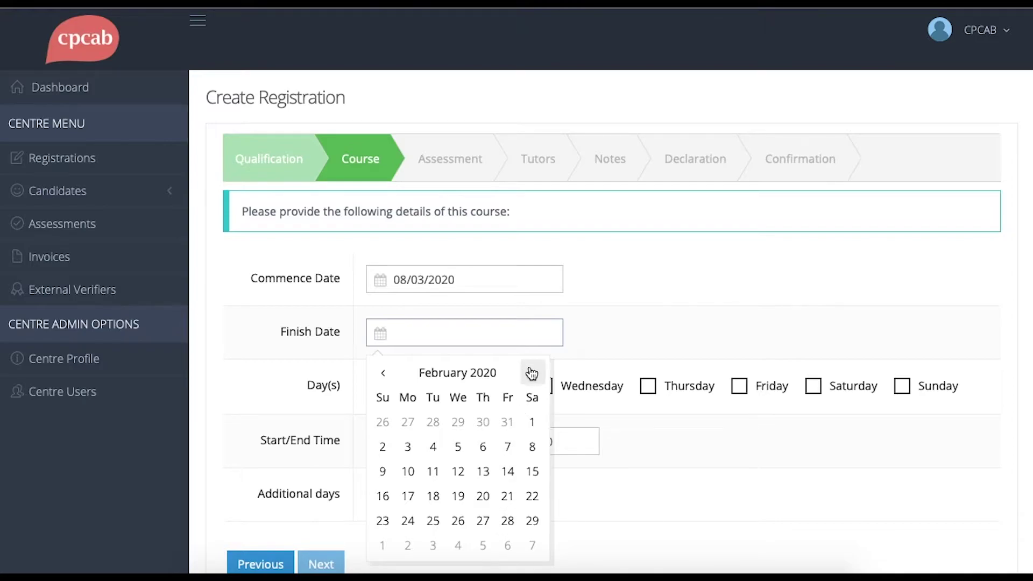
pyautogui.click(531, 373)
pyautogui.click(532, 373)
pyautogui.click(532, 373)
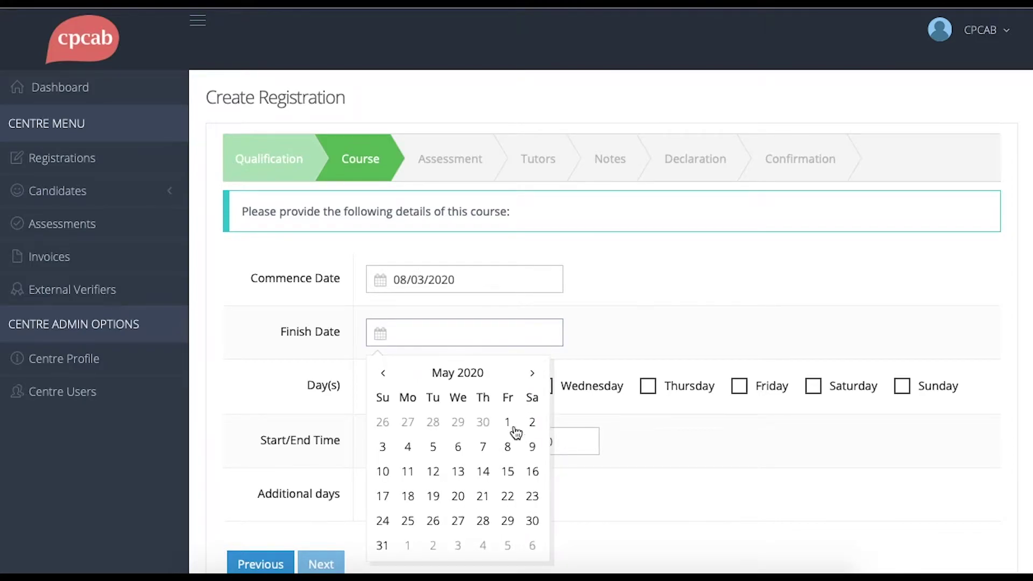
pyautogui.click(483, 521)
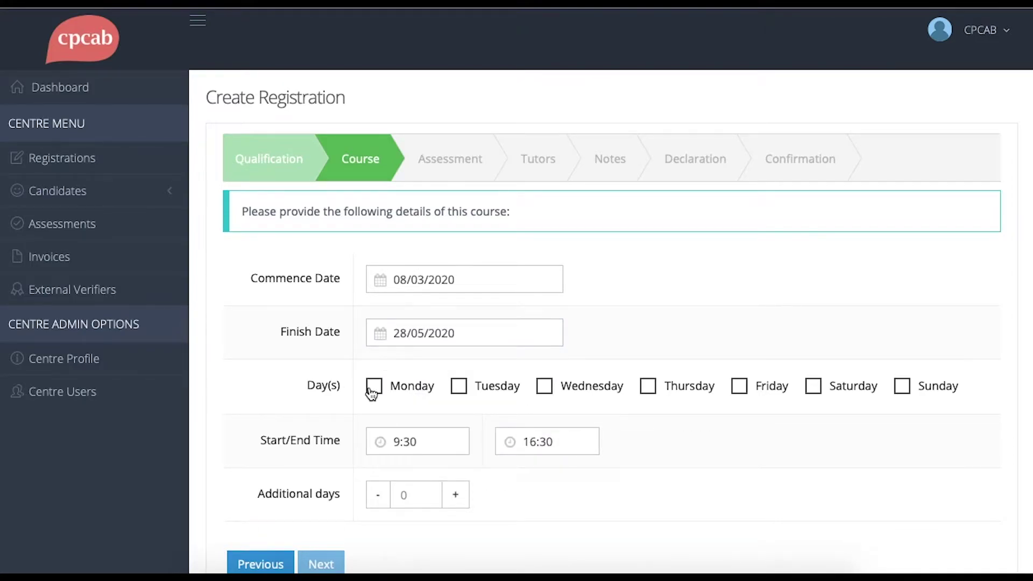
# - Make Monday, Tuesday and Wednesday teaching days, with a 16:30 end time
pyautogui.click(373, 388)
pyautogui.click(460, 388)
pyautogui.click(548, 387)
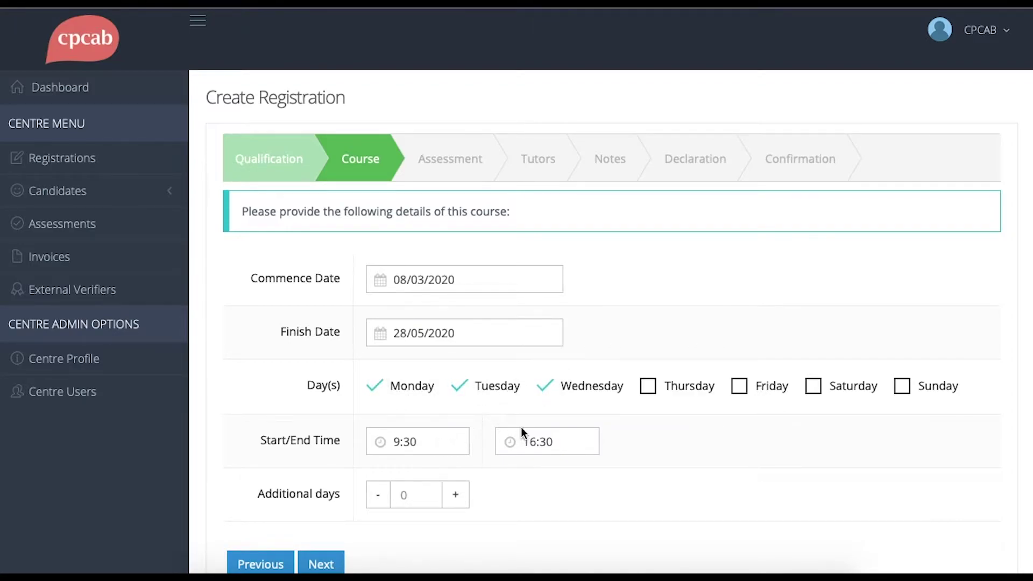
pyautogui.click(556, 441)
# - Set the assessment date to 19/04/2021
pyautogui.click(319, 563)
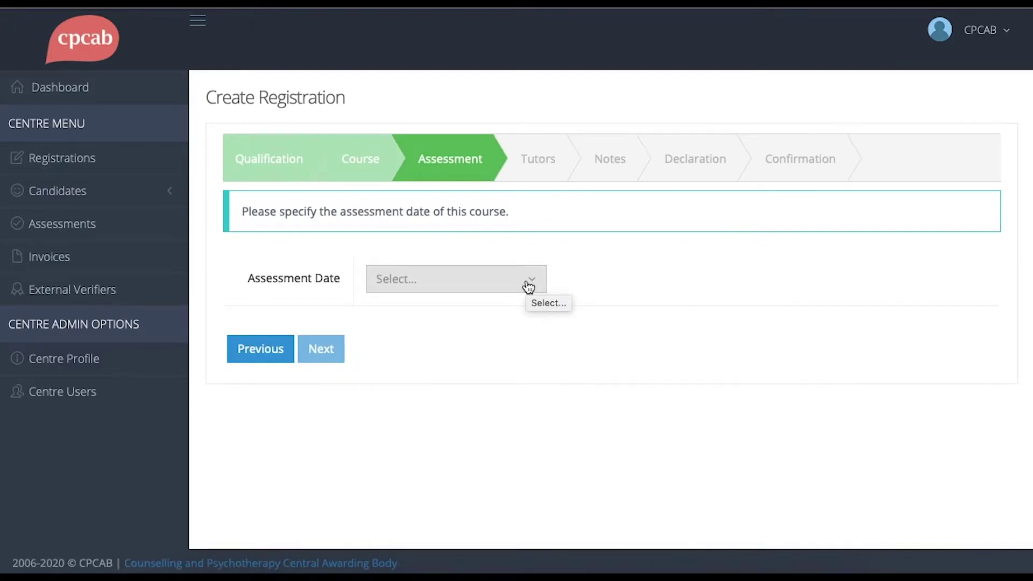
pyautogui.click(527, 285)
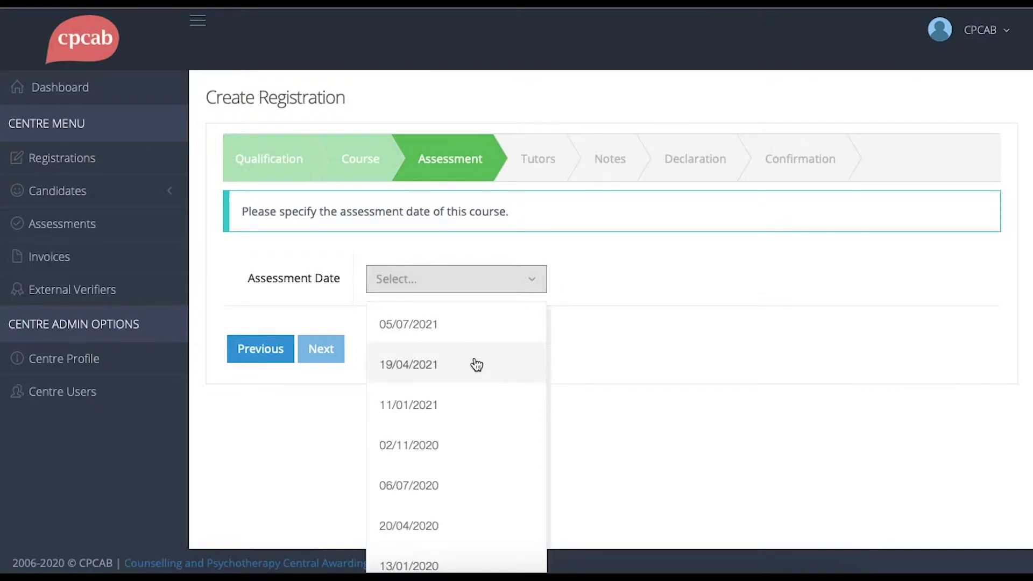
pyautogui.click(476, 366)
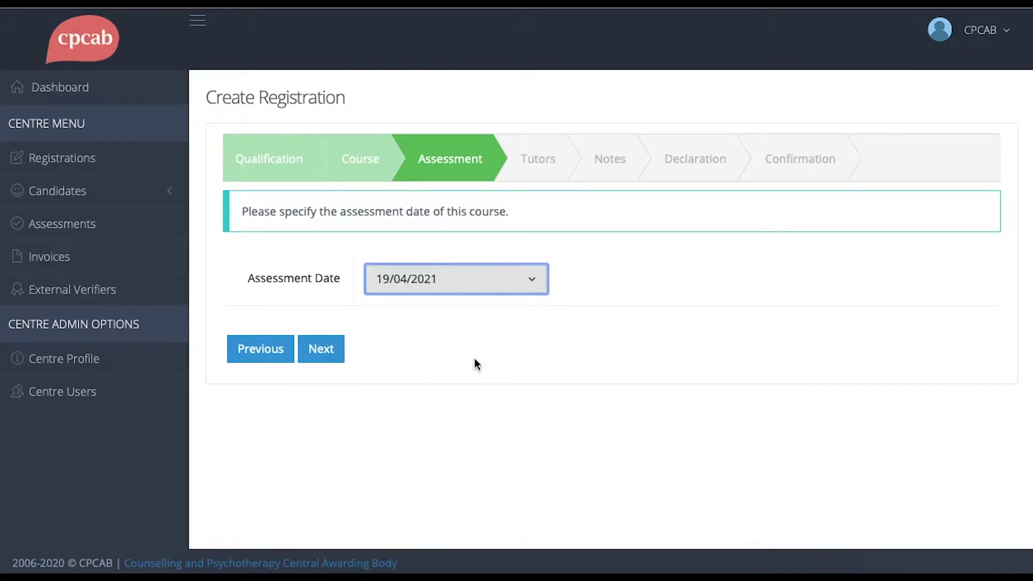
# - Move the first available tutor into Selected Tutors
pyautogui.click(320, 357)
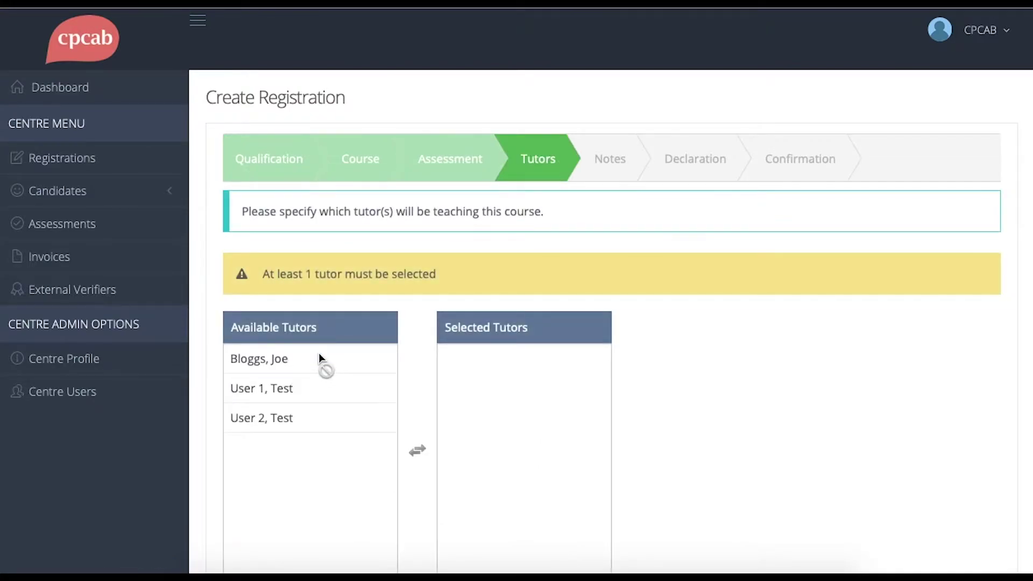
pyautogui.click(318, 357)
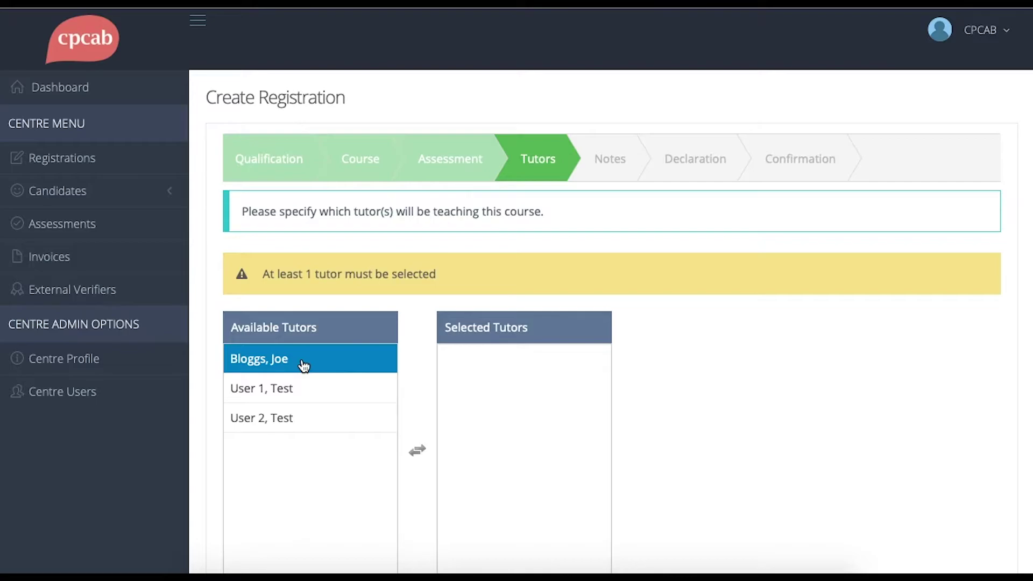
pyautogui.click(304, 366)
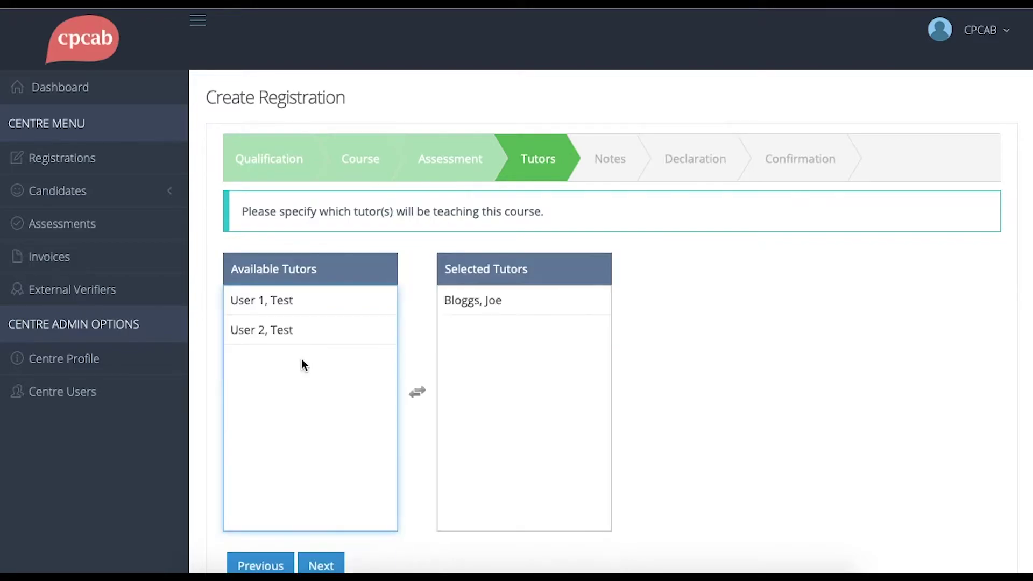
pyautogui.scroll(-2, 301, 360)
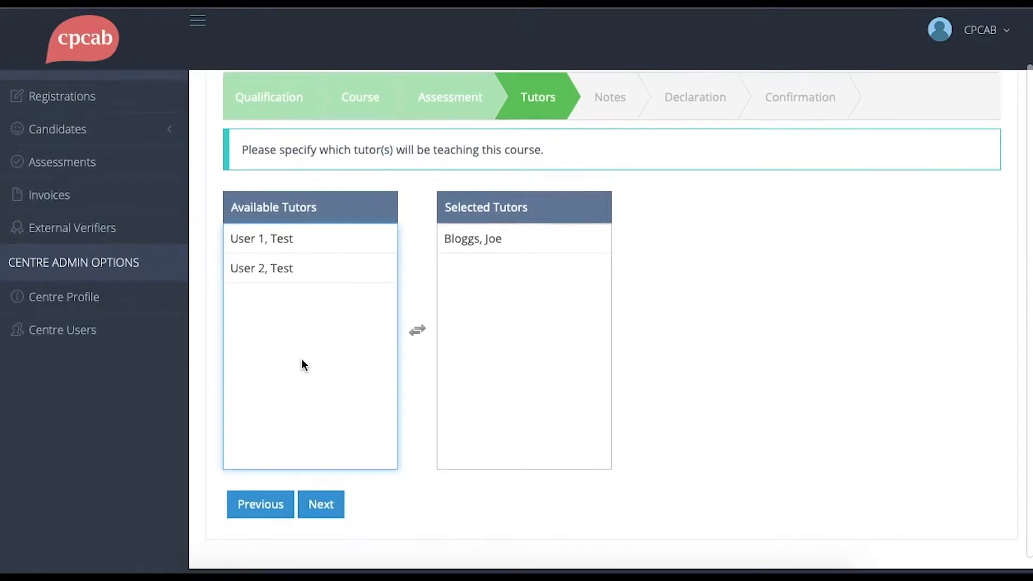
# - Skip the empty Notes step and enter the declarer's full name in Declared by
pyautogui.click(323, 504)
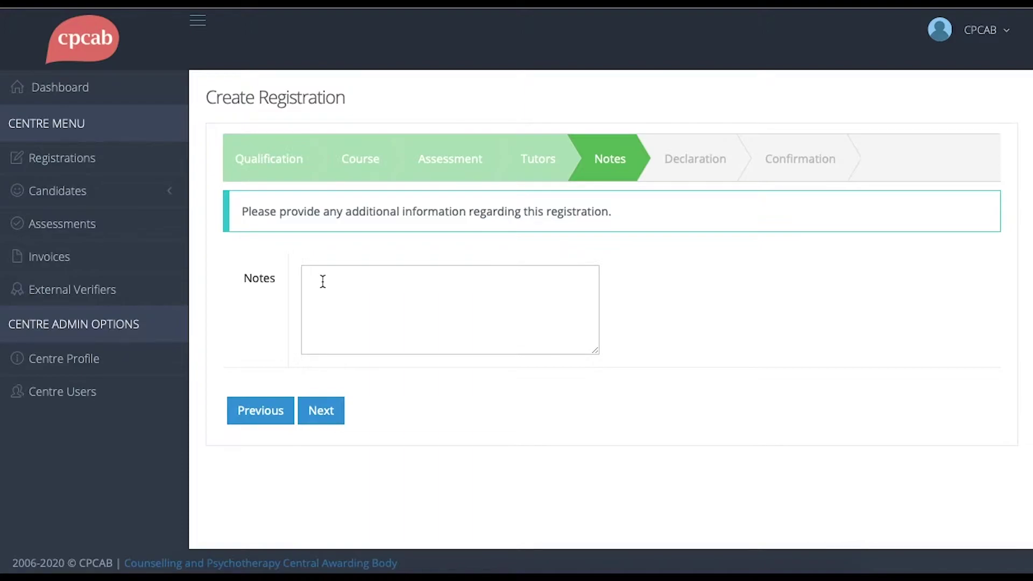
pyautogui.click(324, 414)
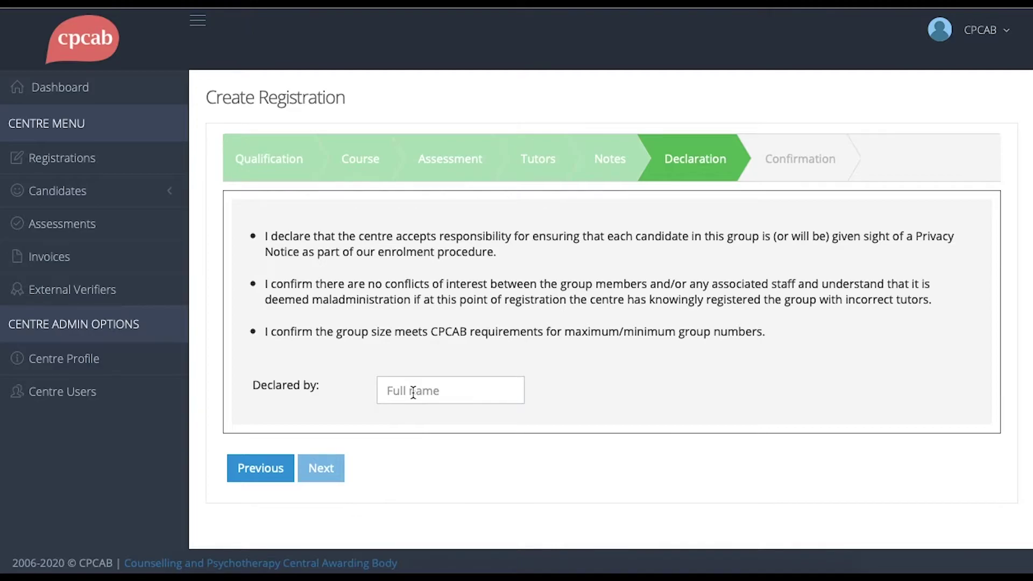
pyautogui.click(414, 393)
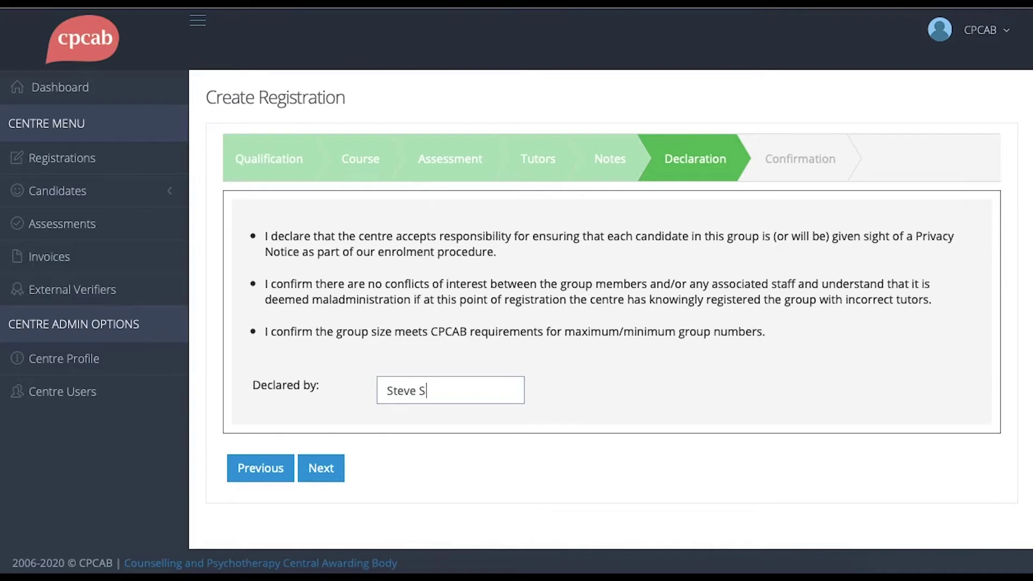
pyautogui.click(325, 477)
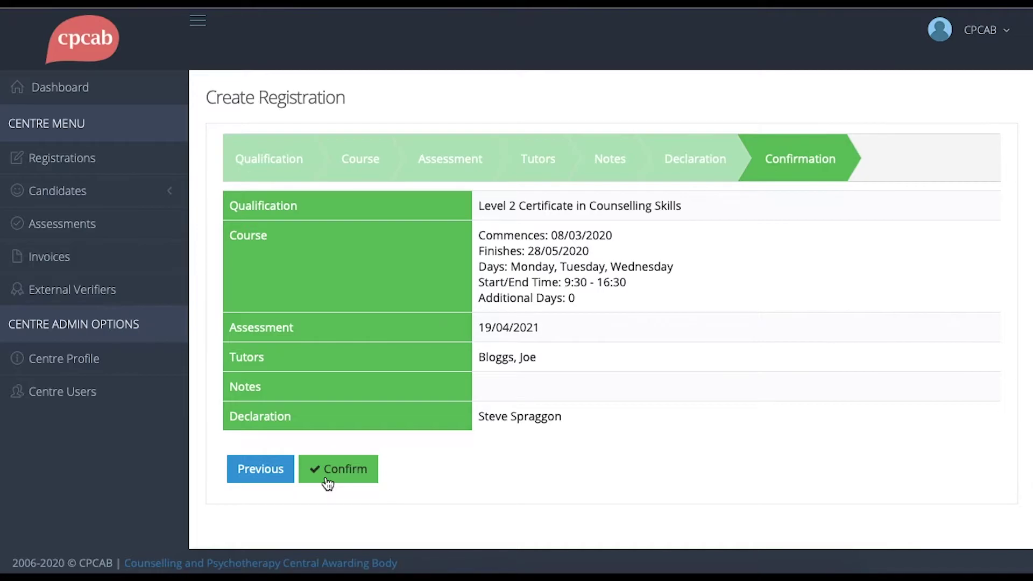
pyautogui.click(327, 481)
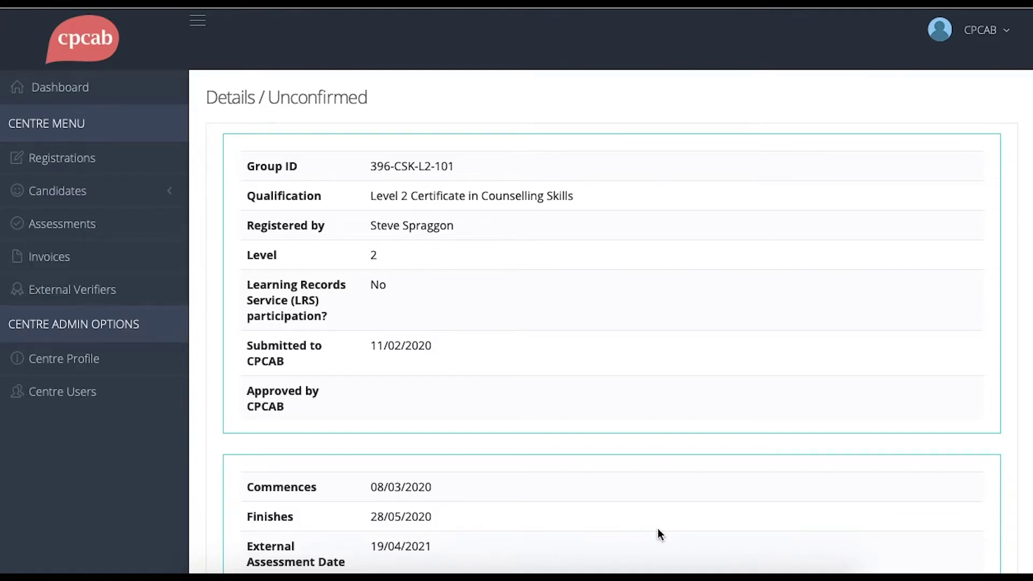
pyautogui.scroll(-10, 658, 528)
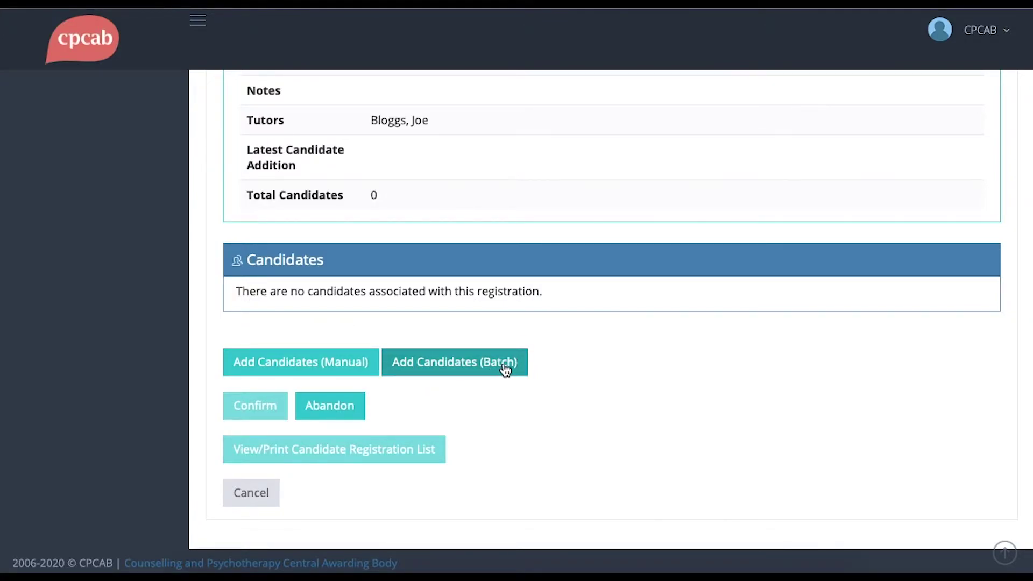
# - Open Add Candidates (Manual) for the Level 2 registration
pyautogui.click(326, 363)
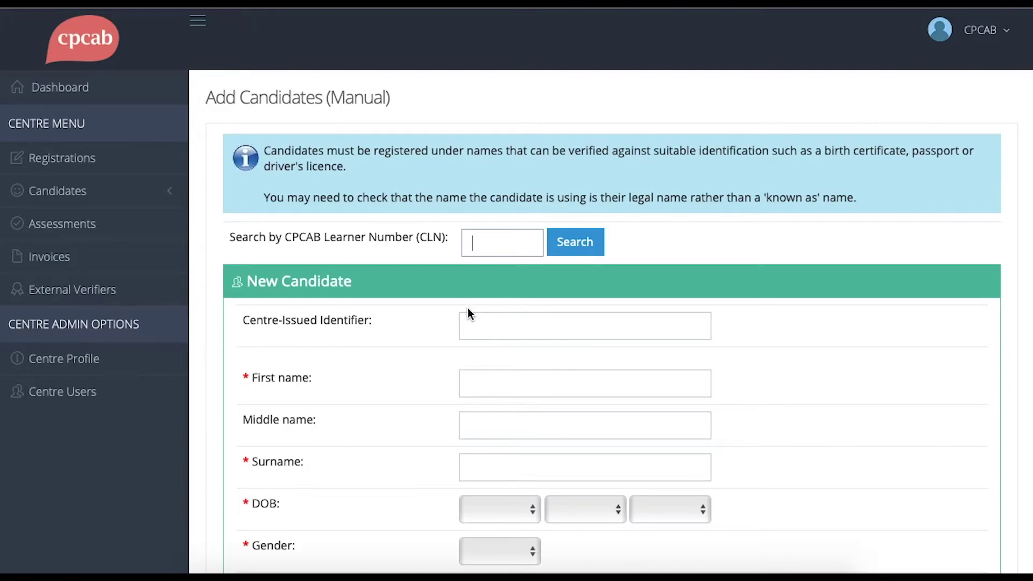
# - Add a candidate with first name 'test' to the group
pyautogui.click(486, 386)
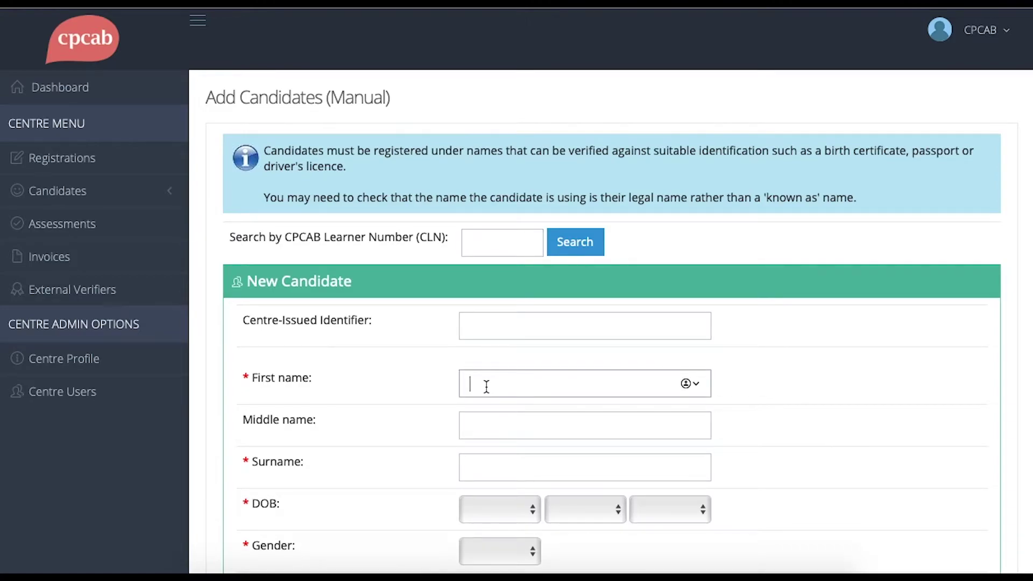
pyautogui.write('test')
pyautogui.click(468, 425)
pyautogui.click(468, 466)
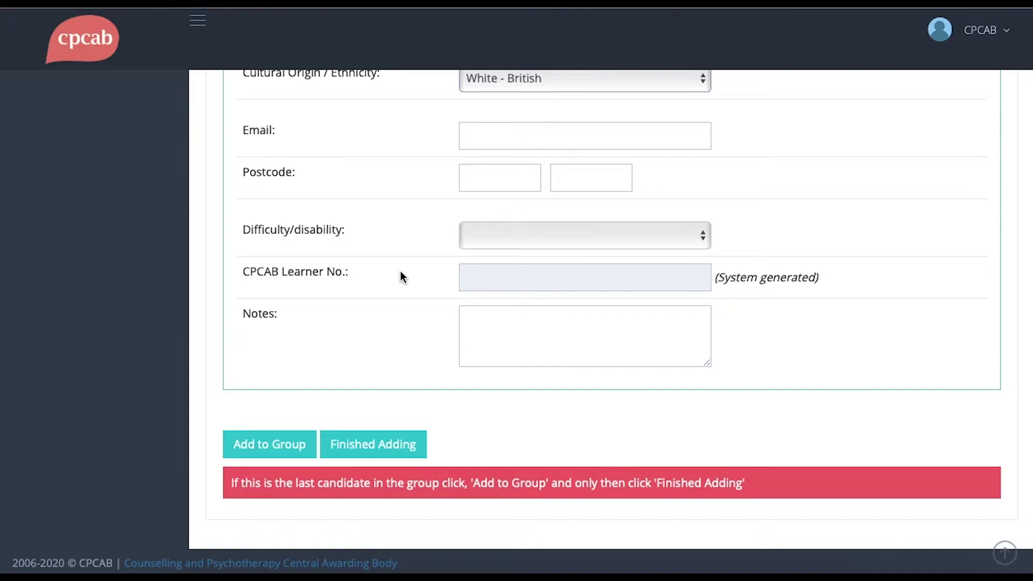
pyautogui.click(309, 452)
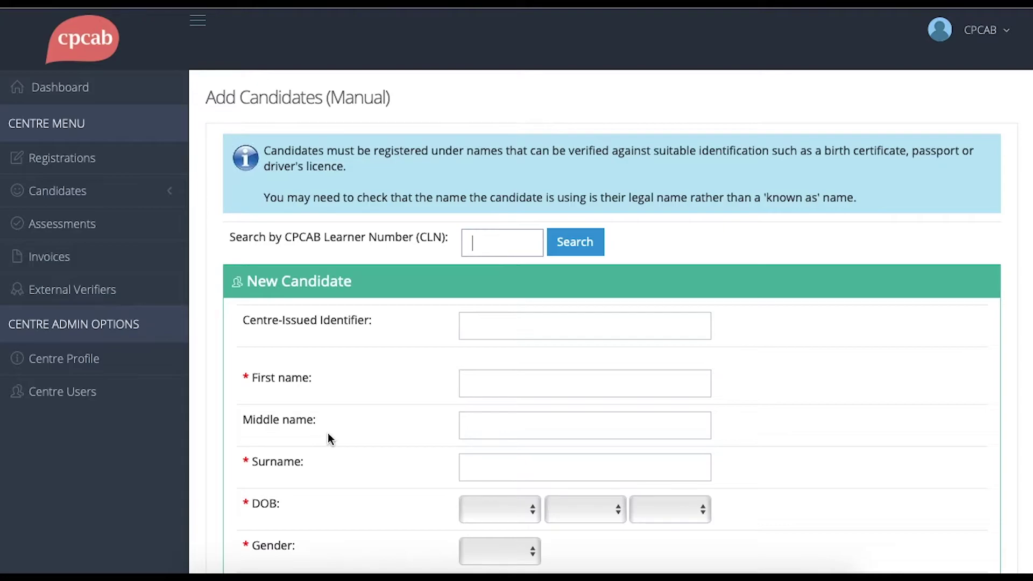
# - Enter one more candidate named 'test', then finish adding candidates to group 396-CSK-L2-101
pyautogui.click(491, 384)
pyautogui.write('test')
pyautogui.scroll(-3, 298, 450)
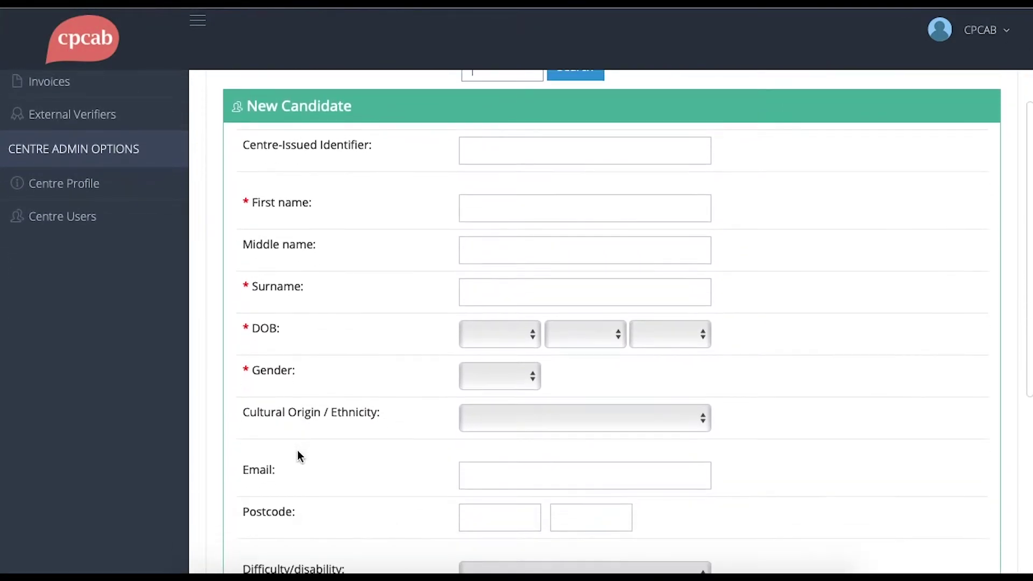
pyautogui.scroll(-5, 299, 455)
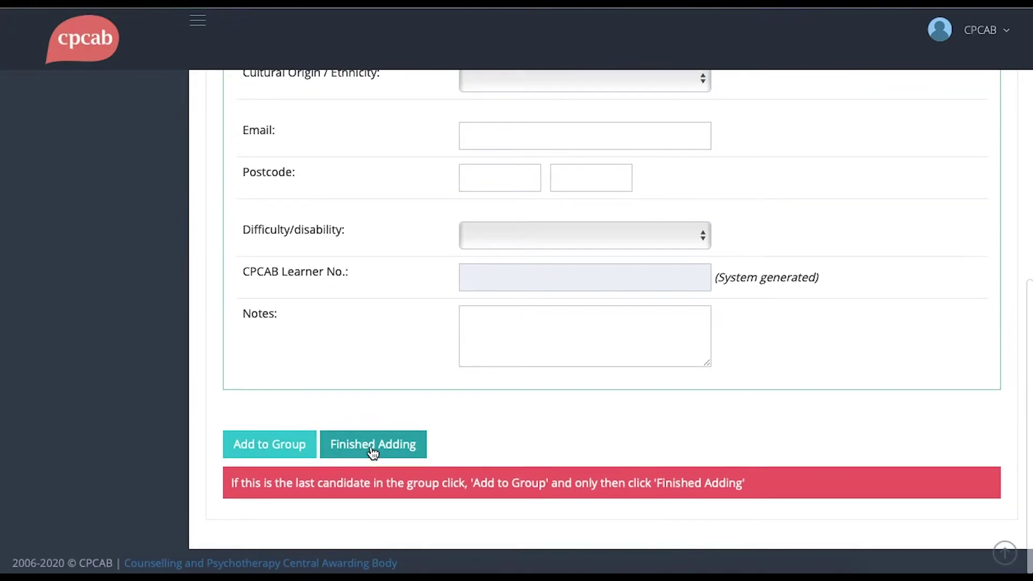
pyautogui.click(372, 450)
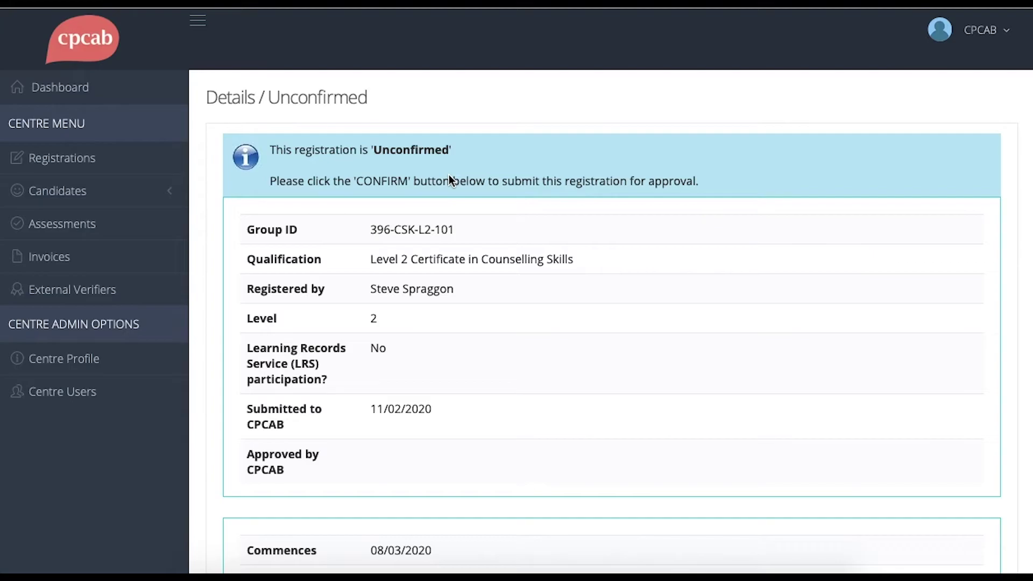
pyautogui.scroll(-7, 449, 175)
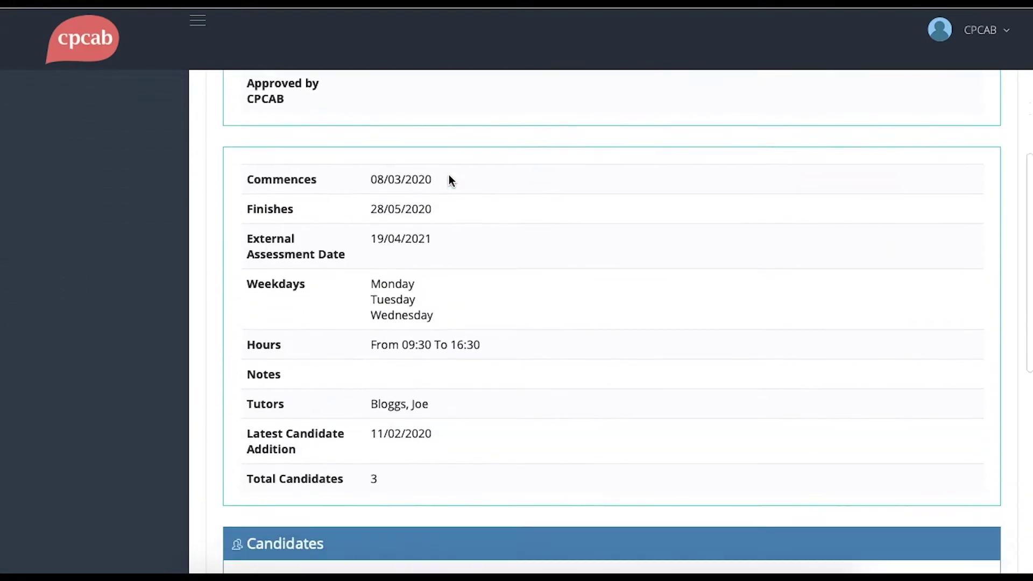
pyautogui.scroll(-6, 448, 174)
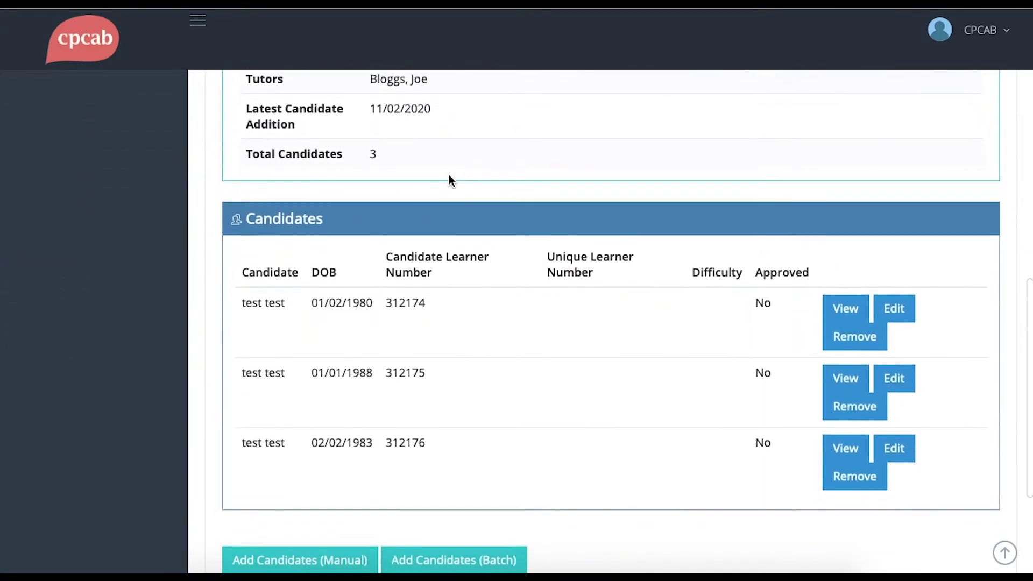
pyautogui.scroll(-3, 449, 176)
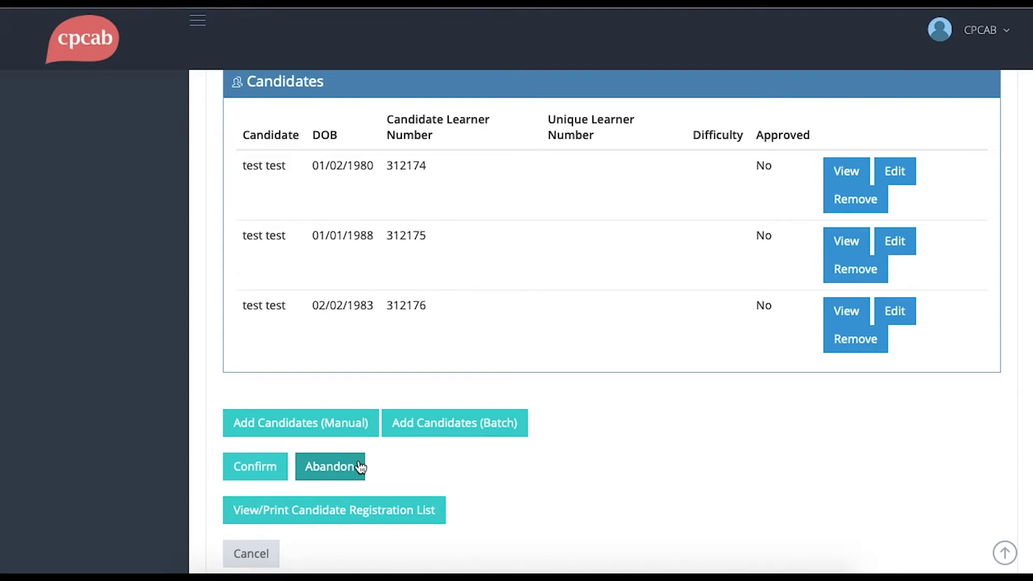
# - Confirm group 396-CSK-L2-101, accepting the warning, and highlight its Confirmed status
pyautogui.click(270, 472)
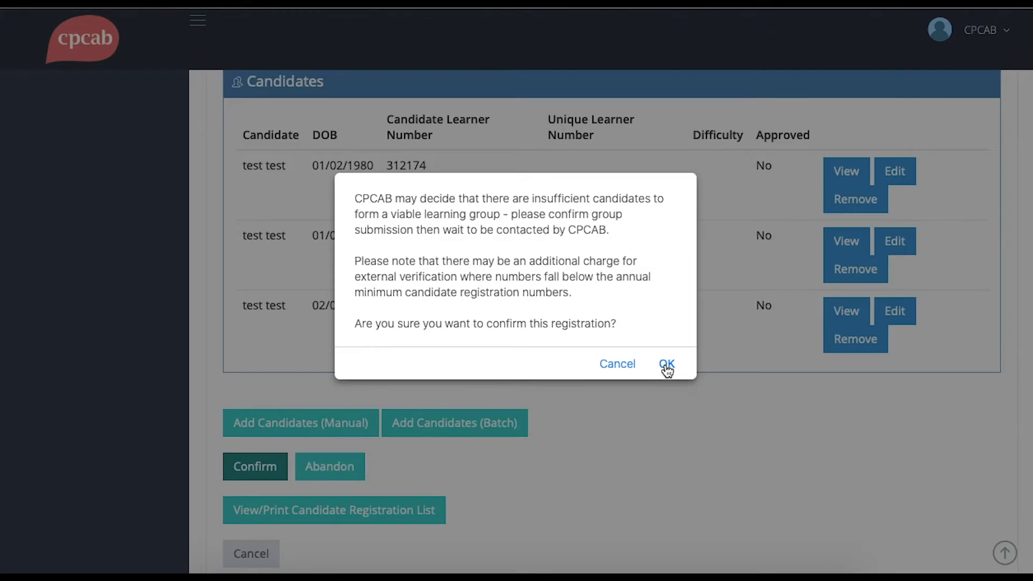
pyautogui.click(666, 366)
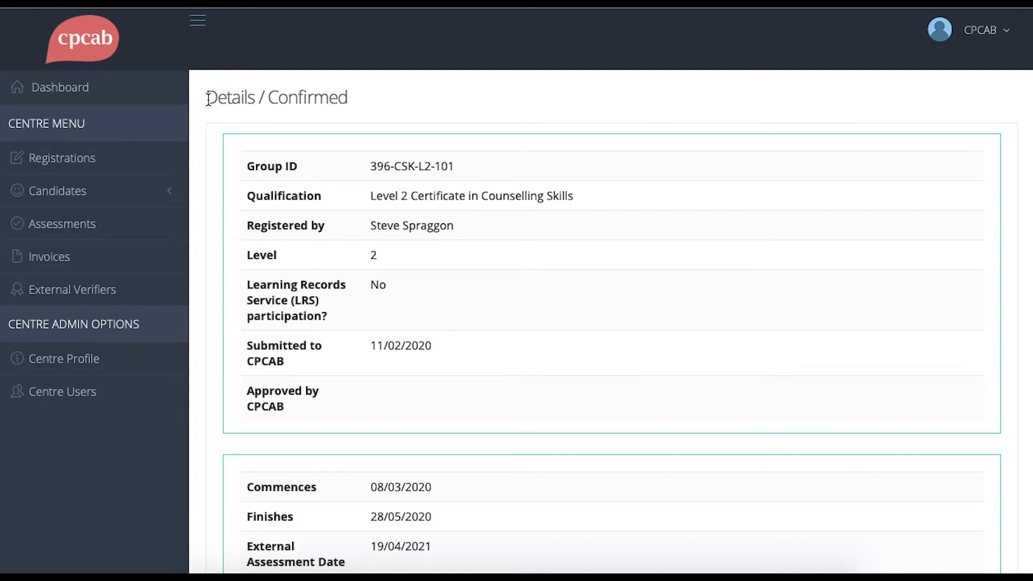
pyautogui.moveTo(205, 101); pyautogui.dragTo(346, 91)
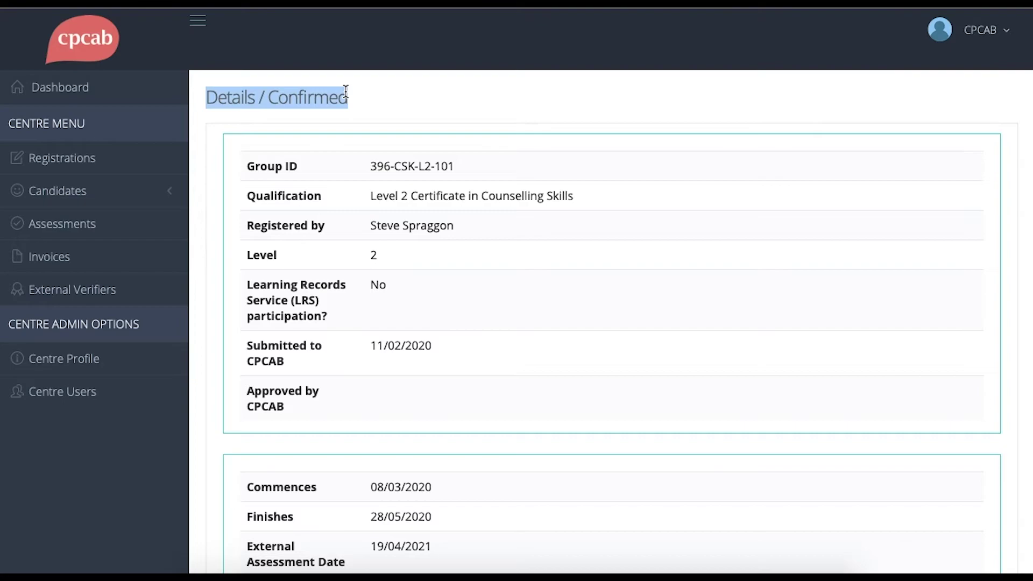
pyautogui.click(526, 319)
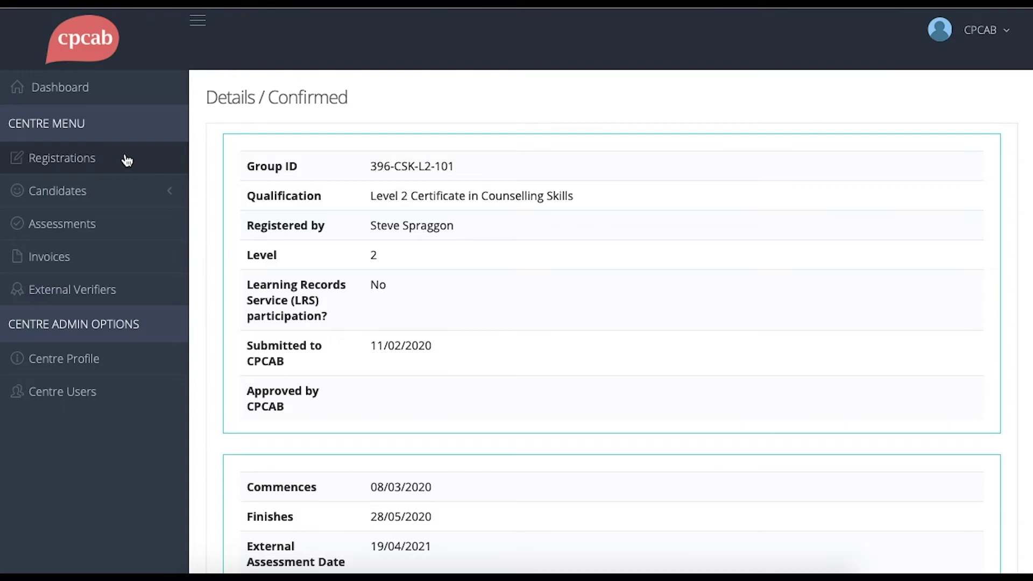
# - Review the Unconfirmed, Confirmed and Approved sections of the Registrations list
pyautogui.click(127, 160)
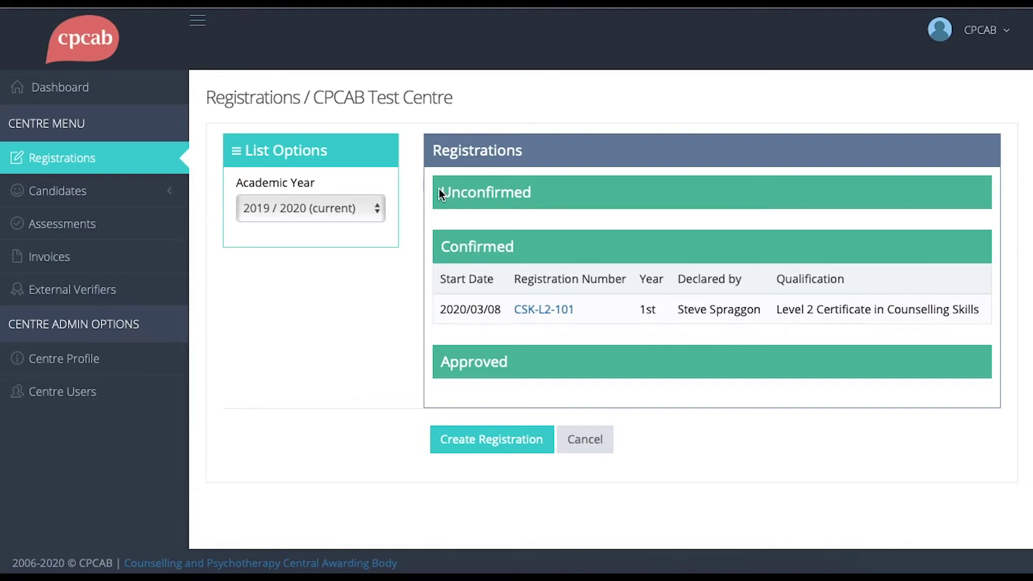
pyautogui.moveTo(439, 188); pyautogui.dragTo(538, 194)
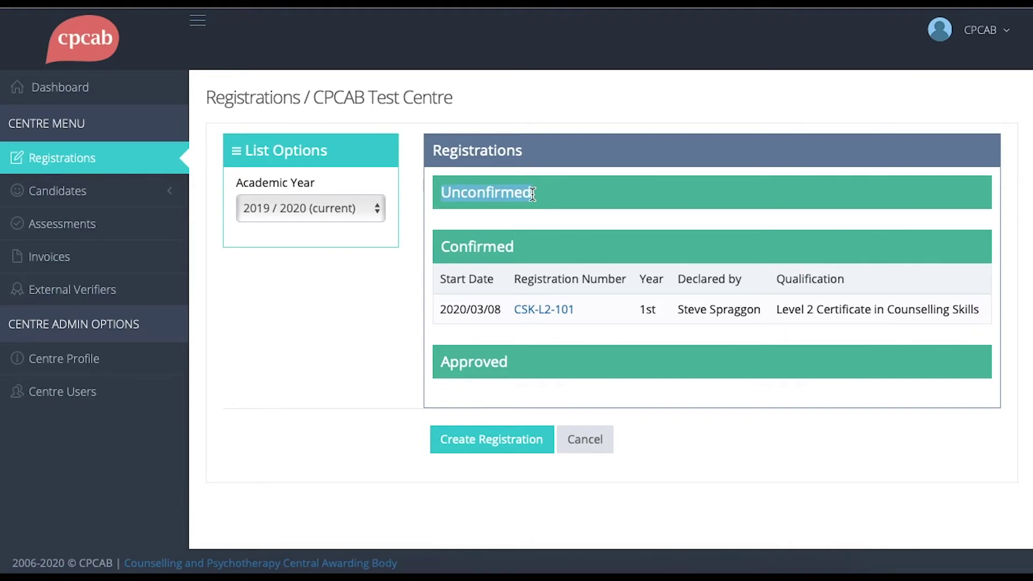
pyautogui.moveTo(438, 248); pyautogui.dragTo(517, 248)
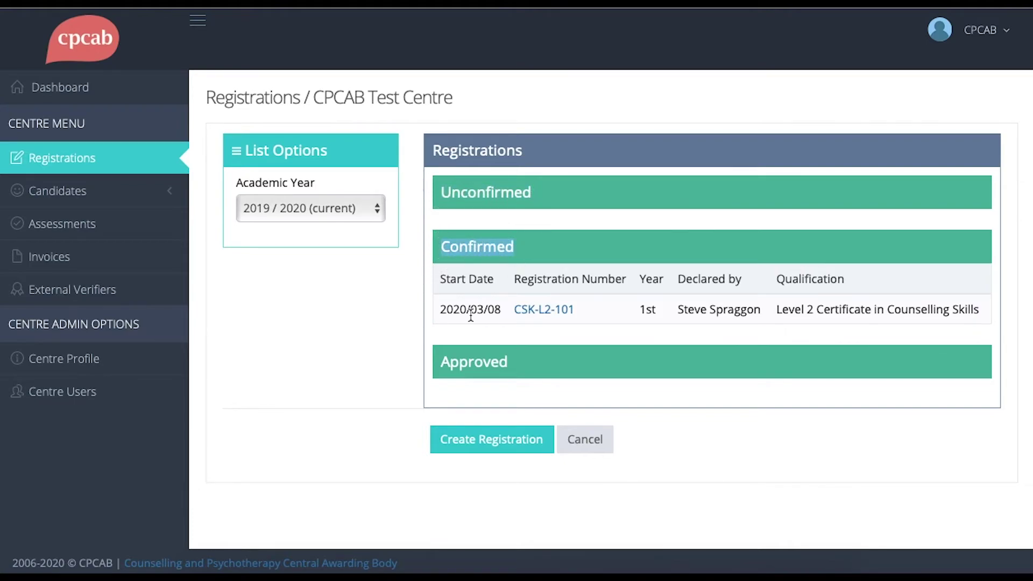
pyautogui.moveTo(444, 362); pyautogui.dragTo(512, 365)
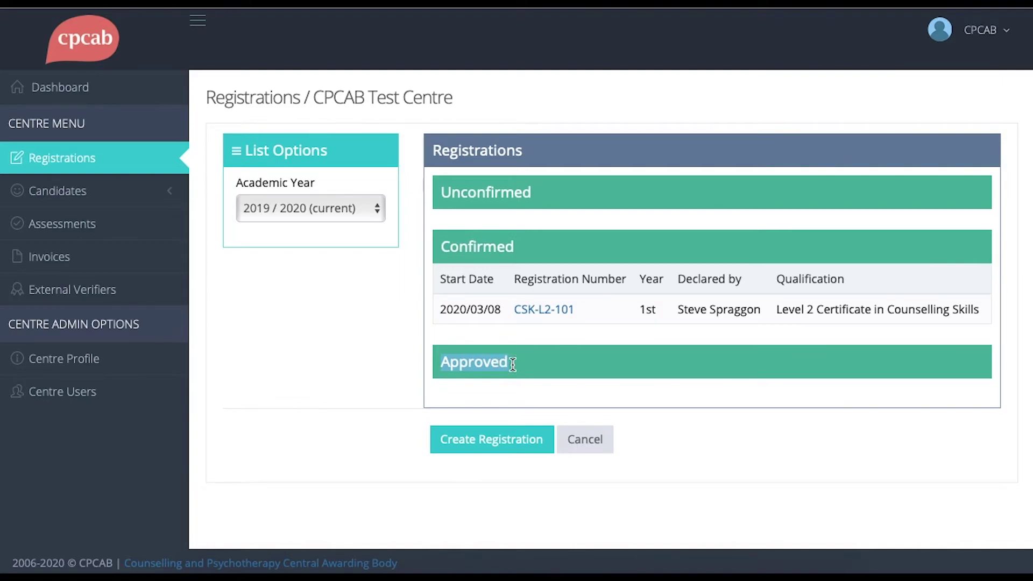
pyautogui.click(513, 364)
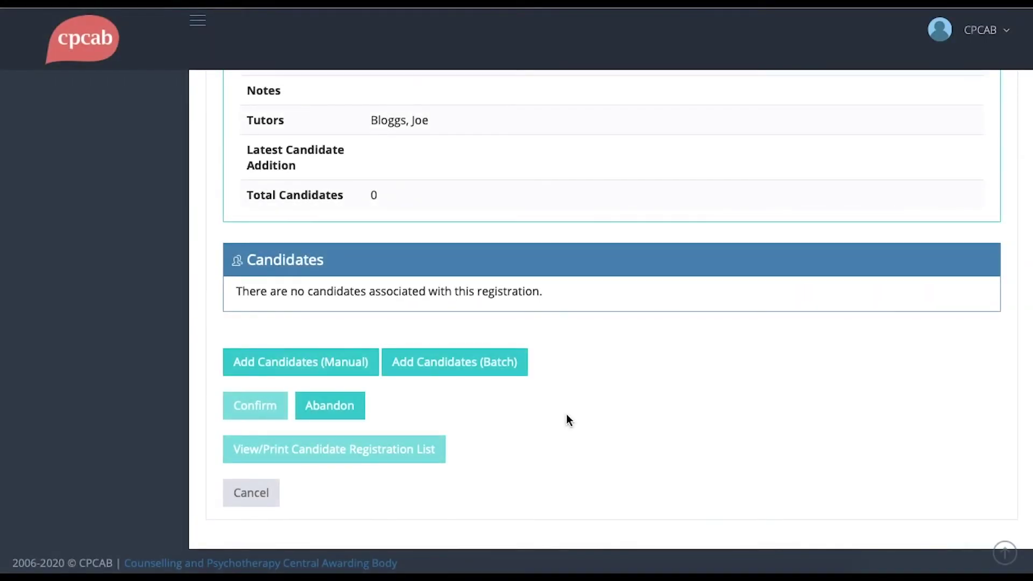
# - Open Add Candidates (Batch) to upload candidates from a CSV file
pyautogui.click(492, 368)
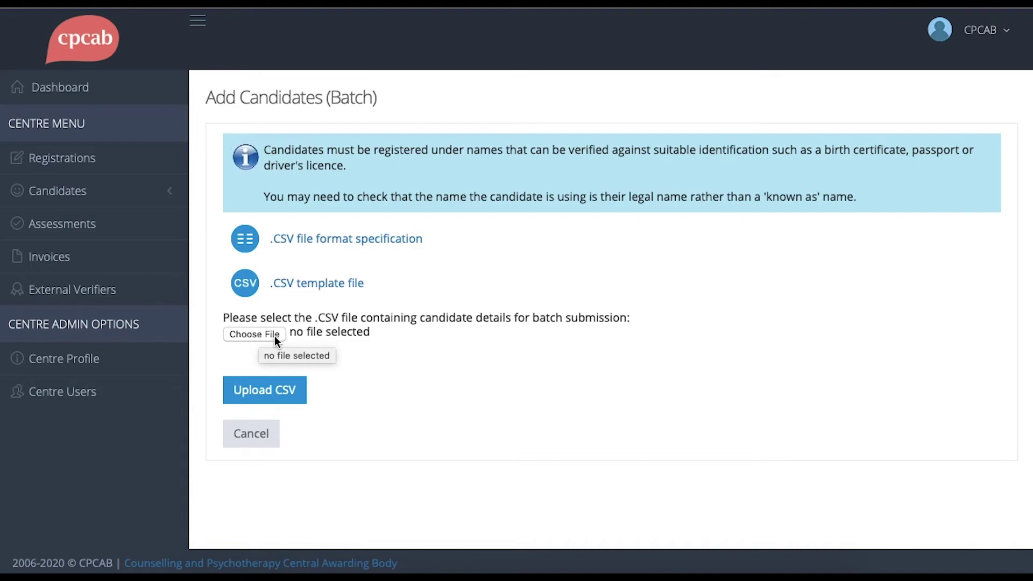
# - Upload test.csv and review its six candidate rows in the preview table
pyautogui.click(275, 336)
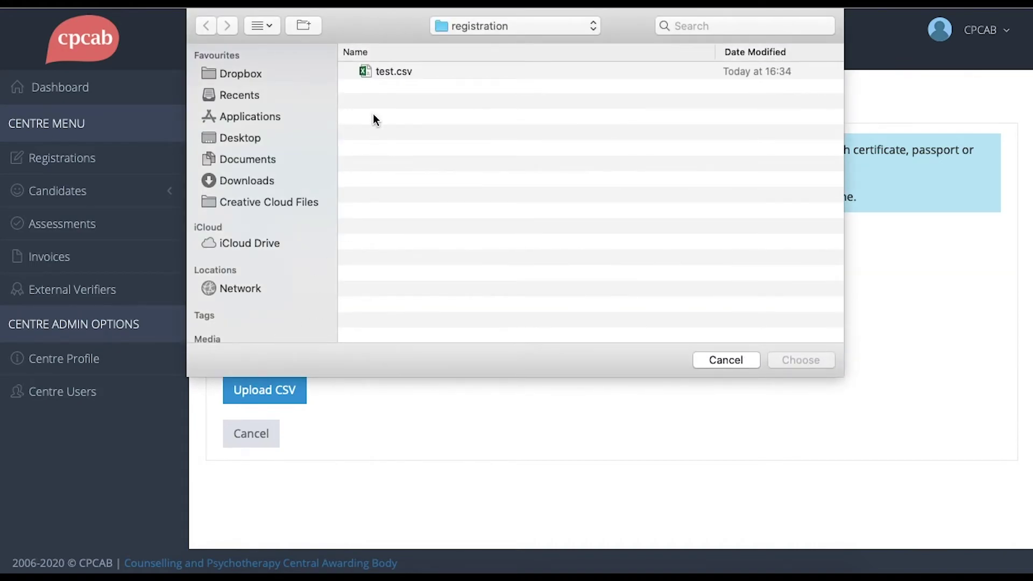
pyautogui.click(382, 70)
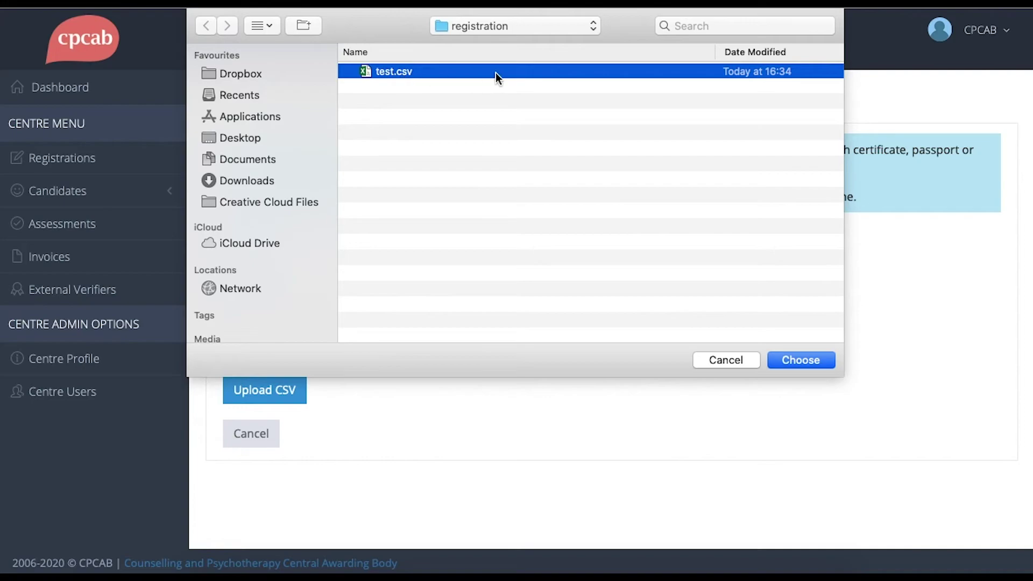
pyautogui.click(793, 362)
pyautogui.click(284, 391)
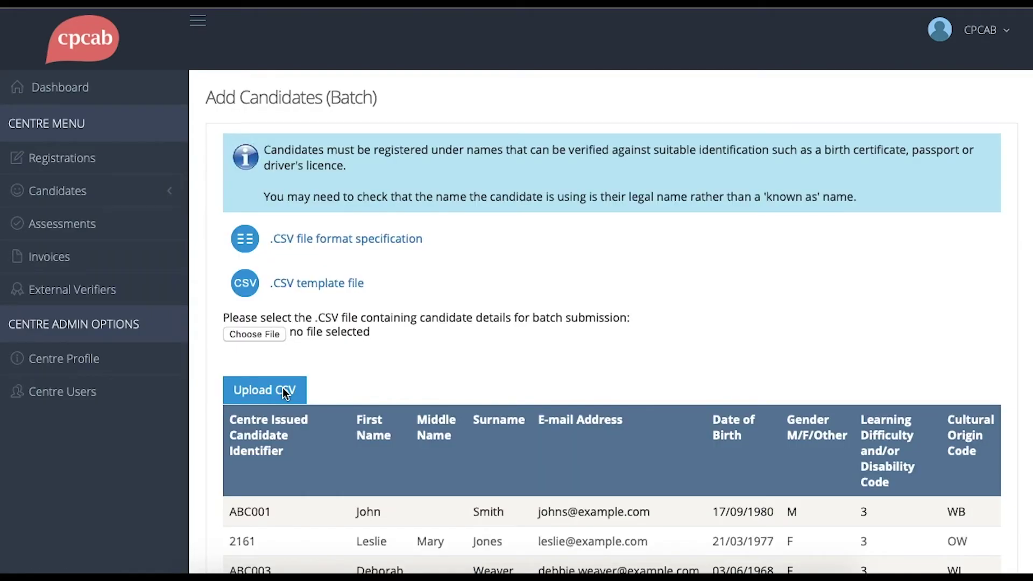
pyautogui.scroll(-5, 334, 362)
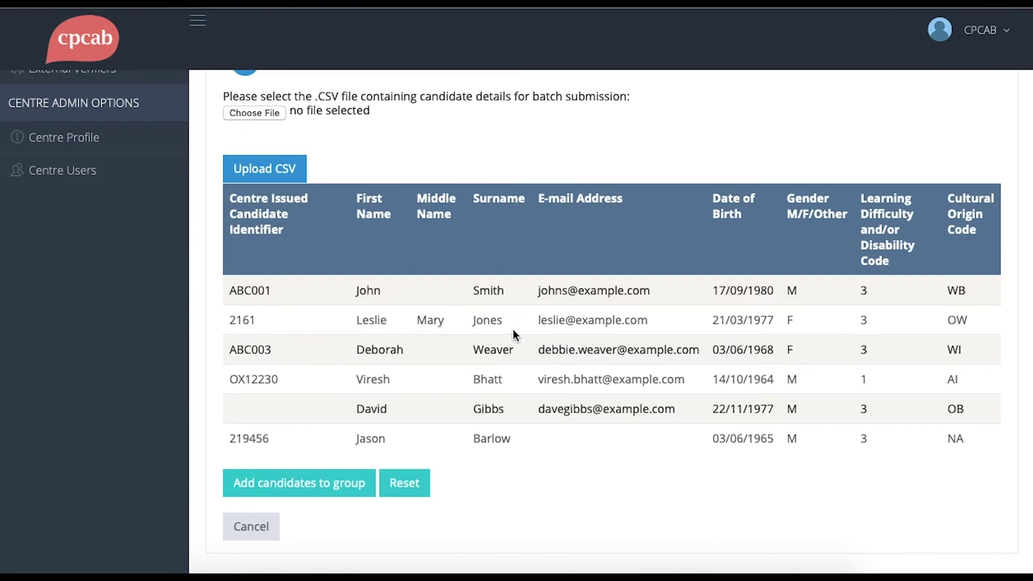
# - Add the six CSV candidates to group 396-CSK-L2-102 and confirm the registration
pyautogui.click(321, 487)
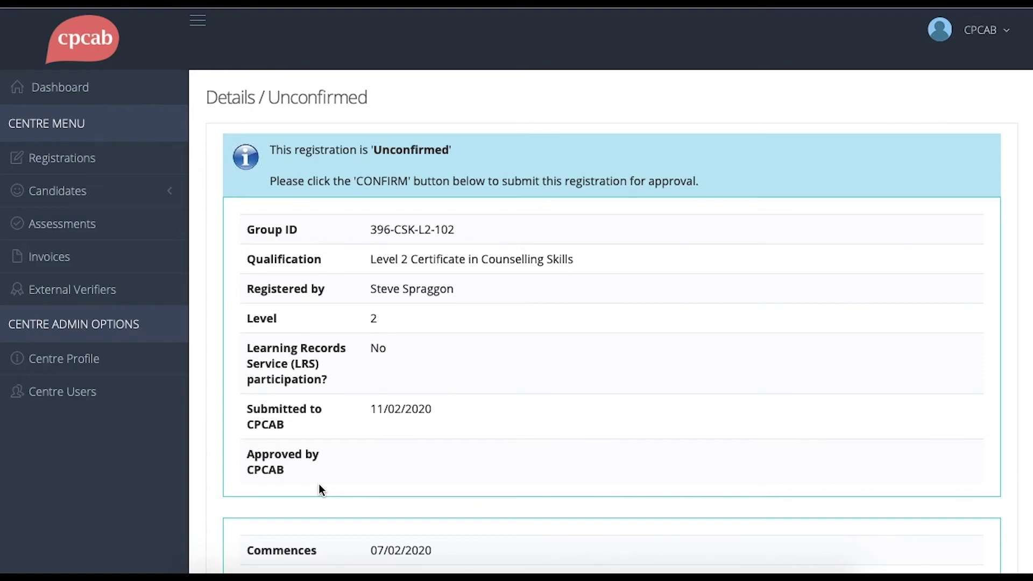
pyautogui.scroll(-12, 319, 486)
pyautogui.scroll(-2, 319, 485)
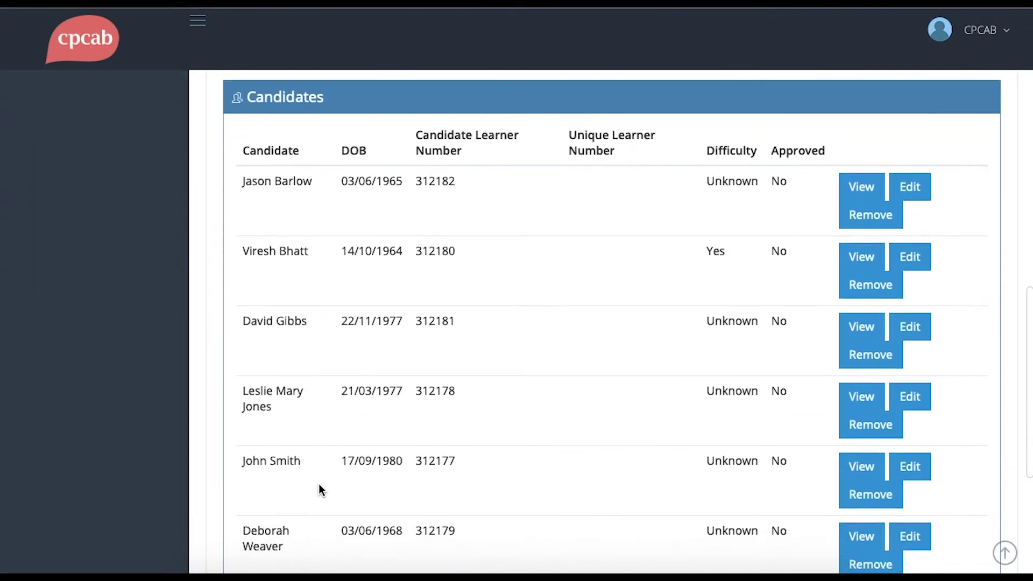
pyautogui.scroll(-2, 315, 464)
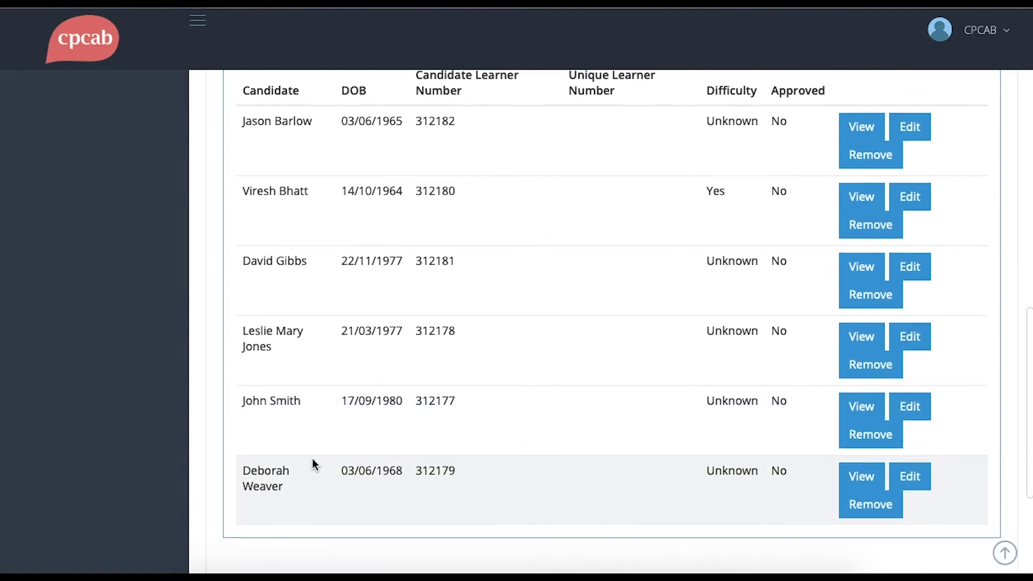
pyautogui.scroll(1, 314, 463)
pyautogui.scroll(-6, 312, 459)
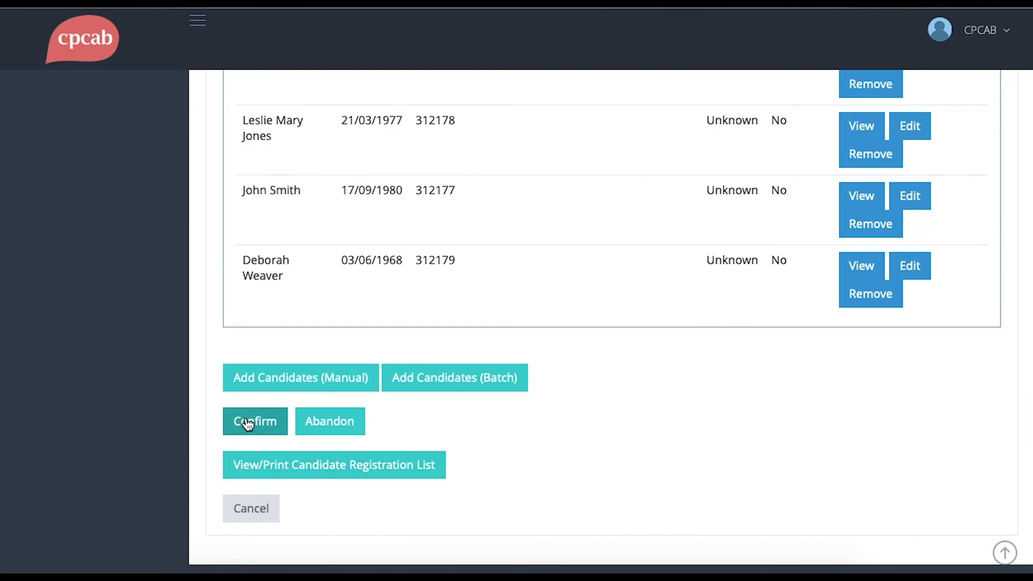
pyautogui.click(248, 424)
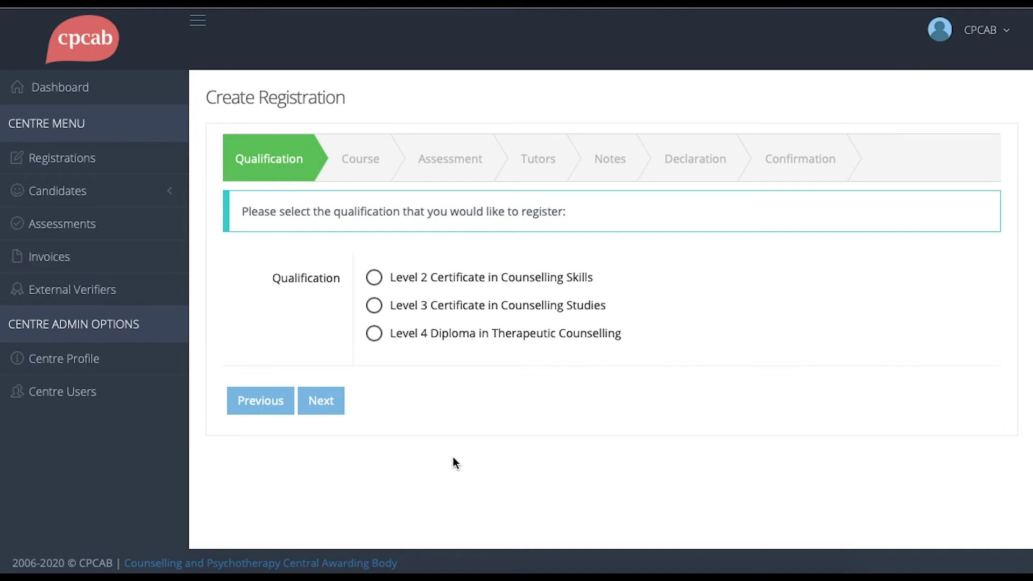
# - Choose the Level 4 Diploma in Therapeutic Counselling, commencing 13/03/2020 and finishing 21/02/2020
pyautogui.click(374, 334)
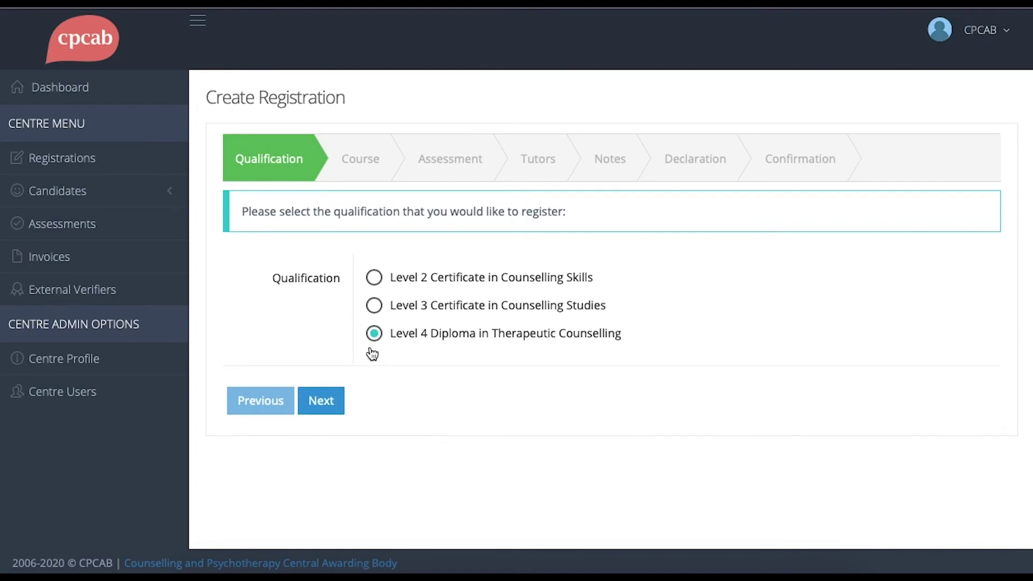
pyautogui.click(332, 401)
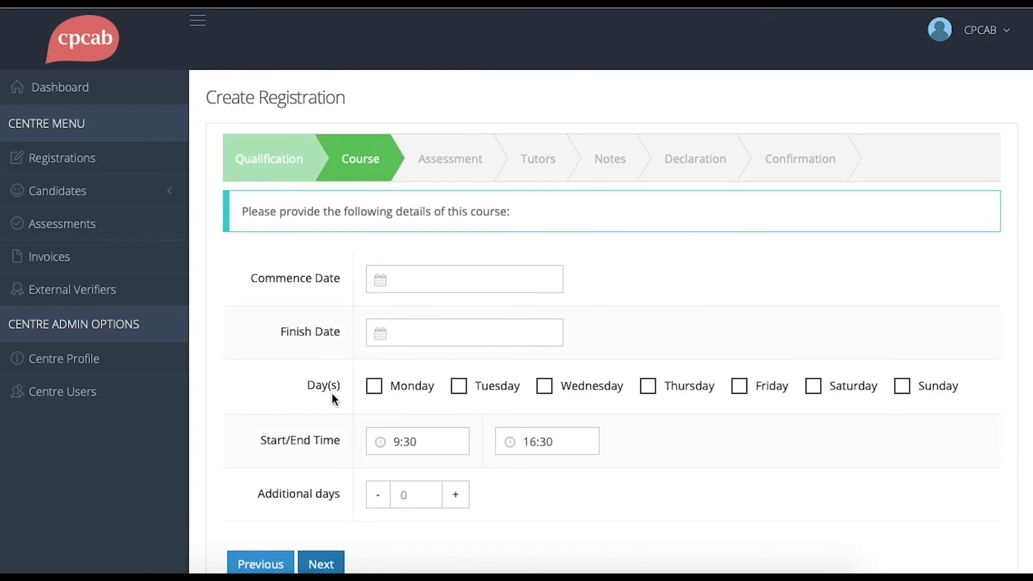
pyautogui.click(544, 280)
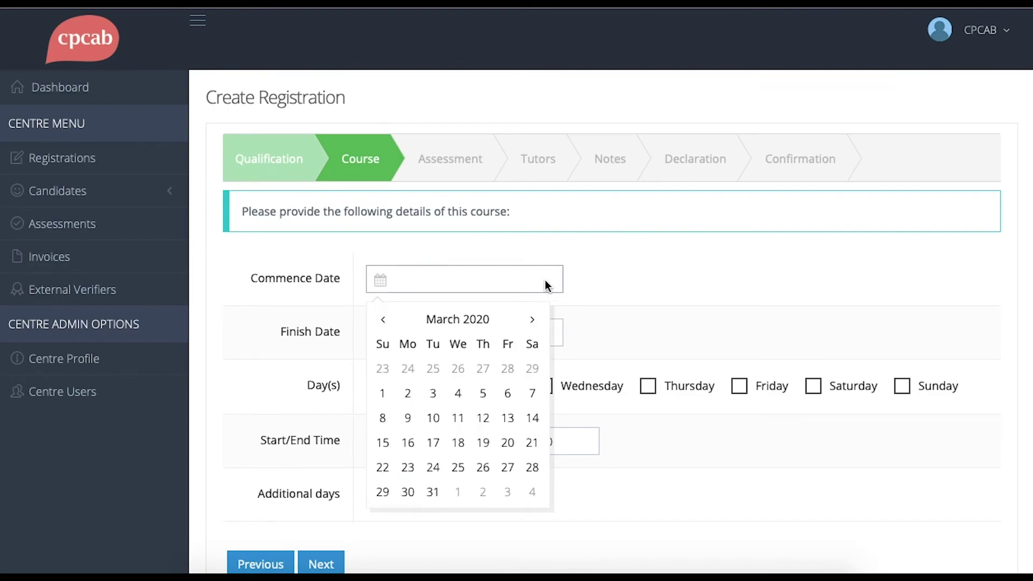
pyautogui.click(507, 417)
pyautogui.click(534, 333)
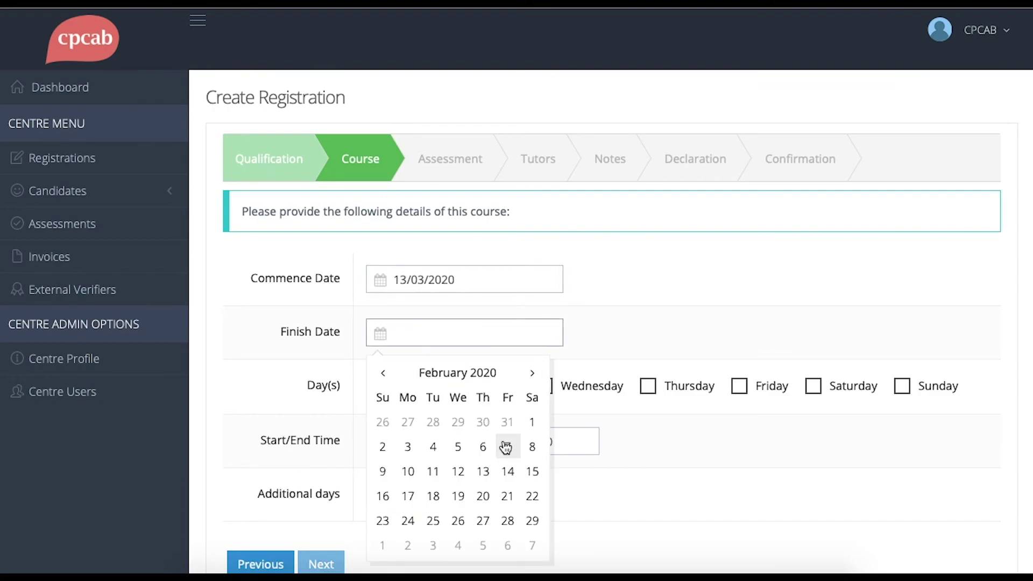
pyautogui.click(507, 496)
# - Make Monday, Tuesday and Wednesday the teaching days and continue to Assessment
pyautogui.click(376, 386)
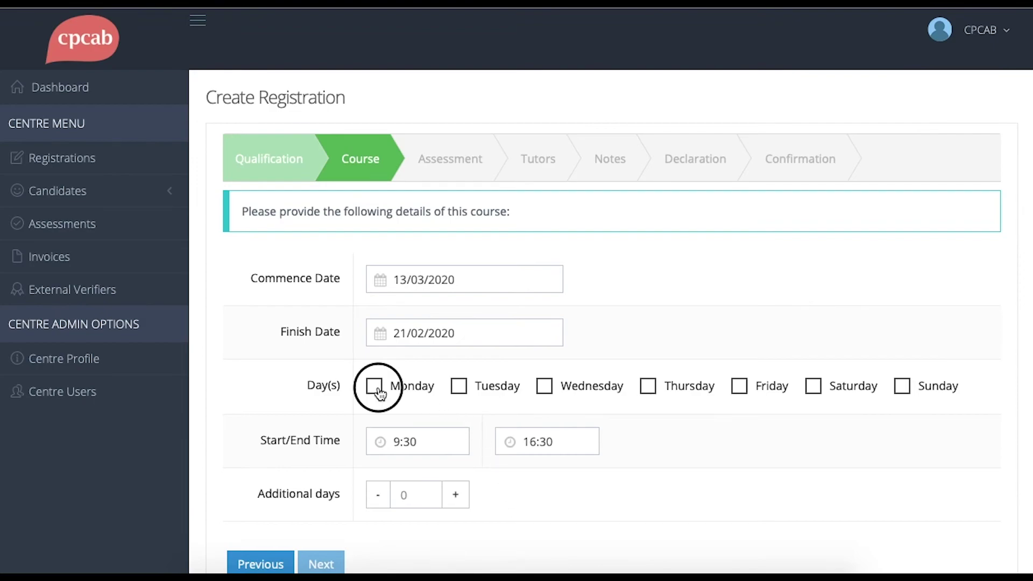
pyautogui.click(458, 397)
pyautogui.click(544, 389)
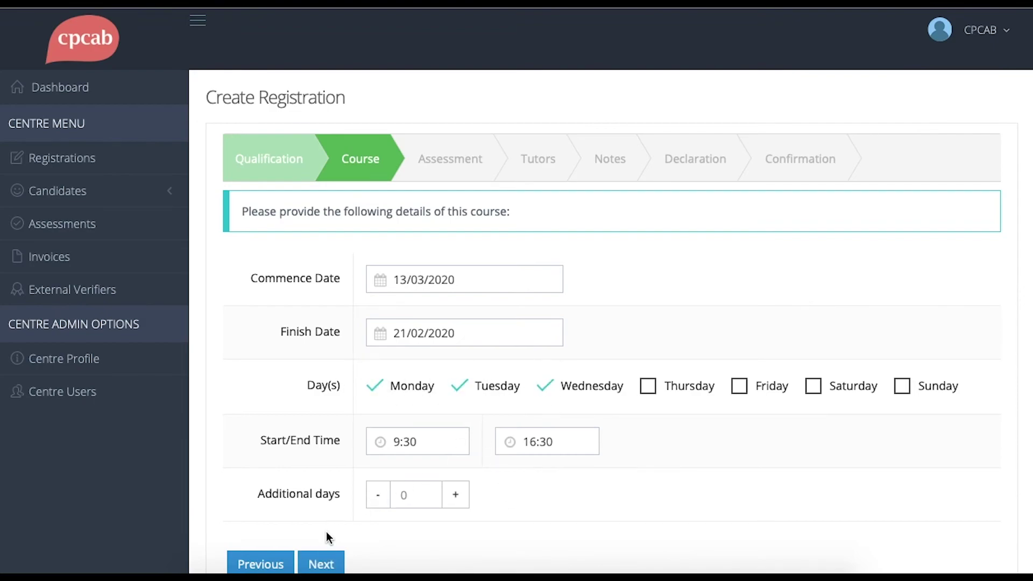
pyautogui.click(326, 561)
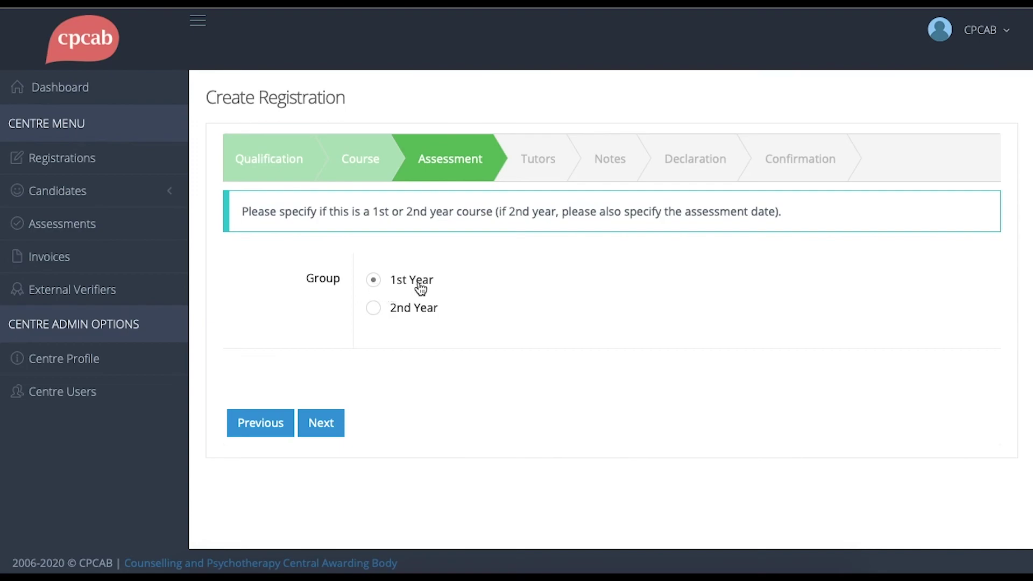
# - Set the Level 4 group as 2nd Year with assessment date 18/05/2020
pyautogui.click(373, 309)
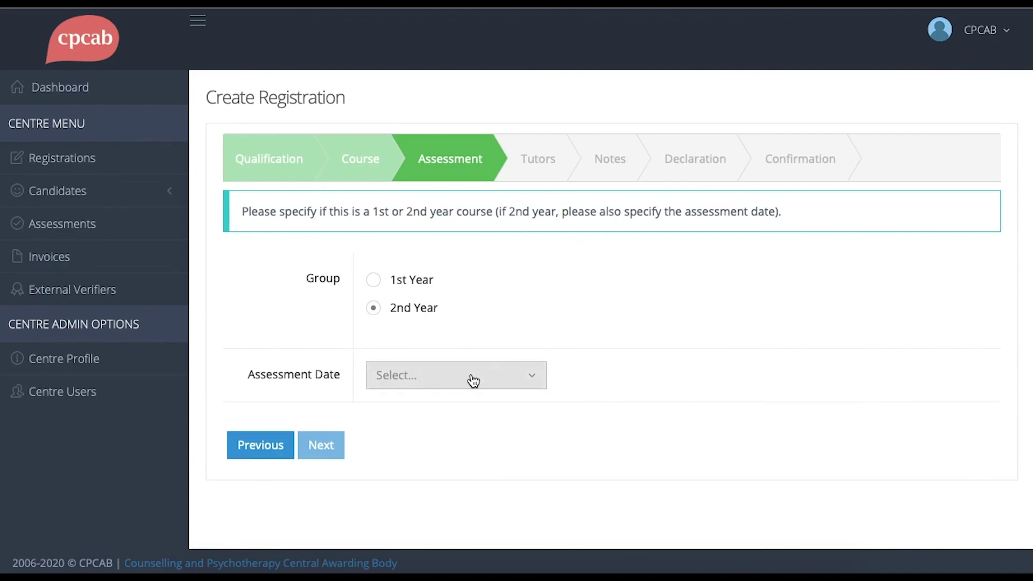
pyautogui.click(519, 379)
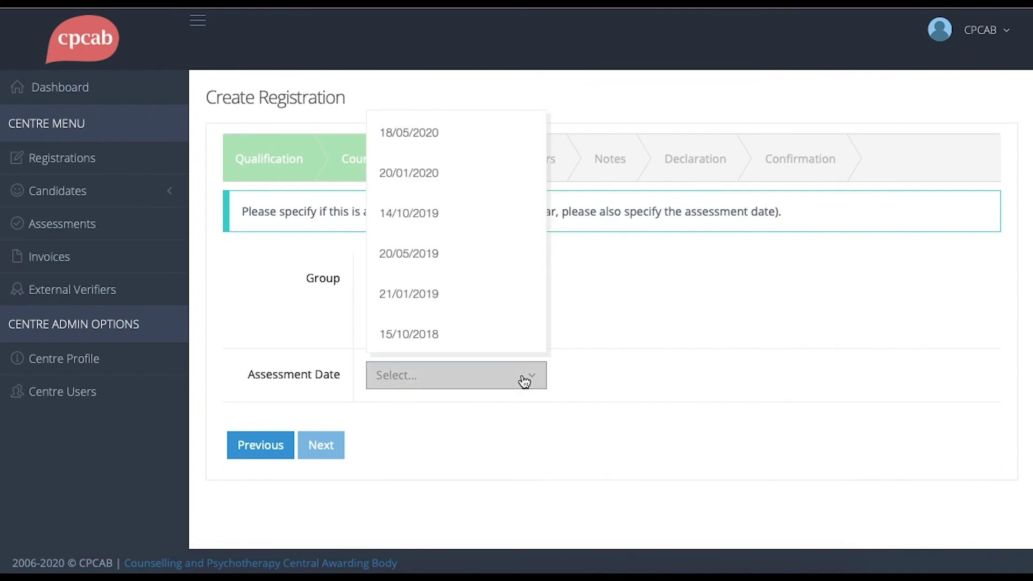
pyautogui.click(438, 137)
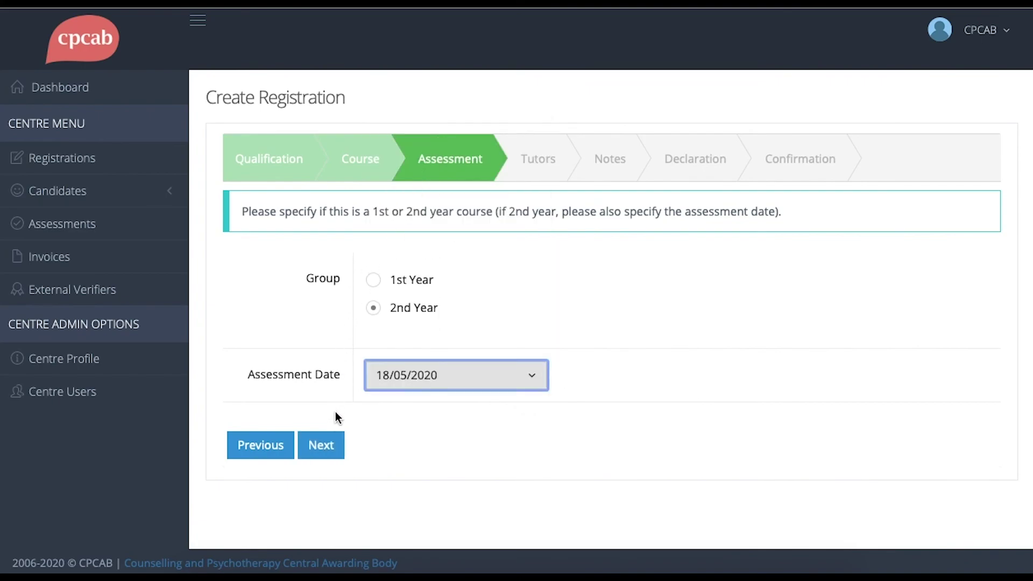
pyautogui.click(321, 452)
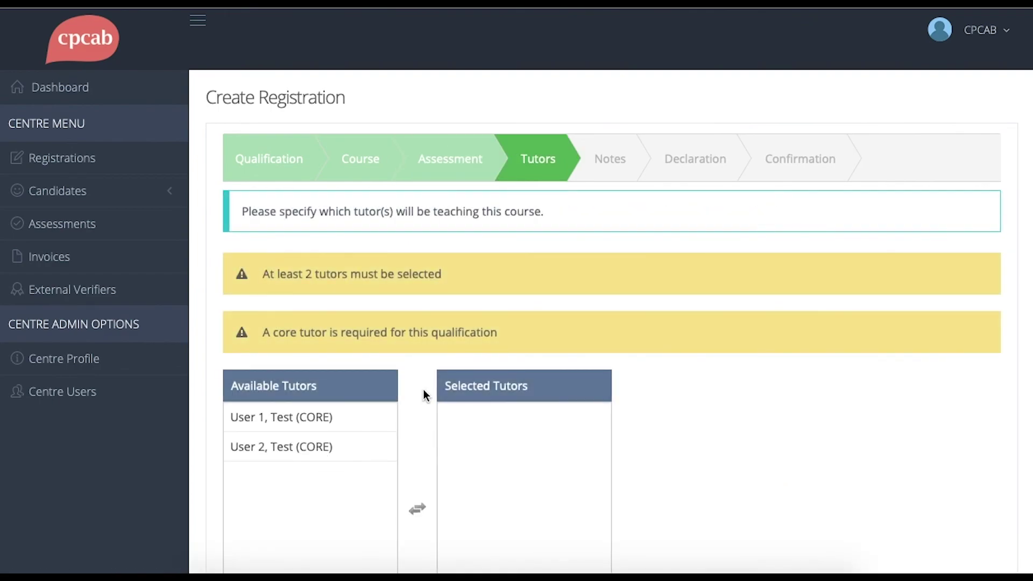
# - Move both core tutors from Available Tutors into Selected Tutors
pyautogui.doubleClick(366, 418)
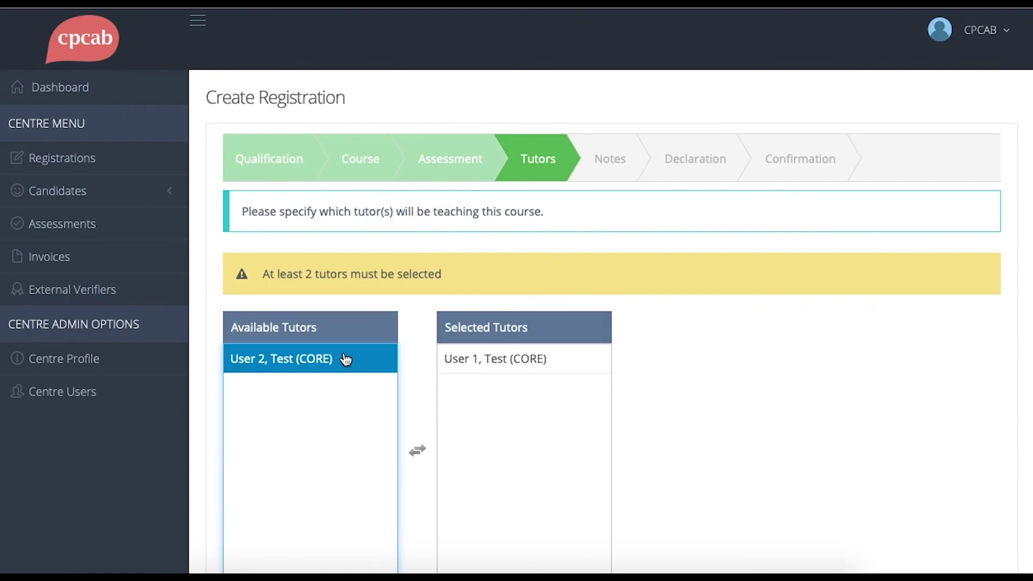
pyautogui.doubleClick(345, 358)
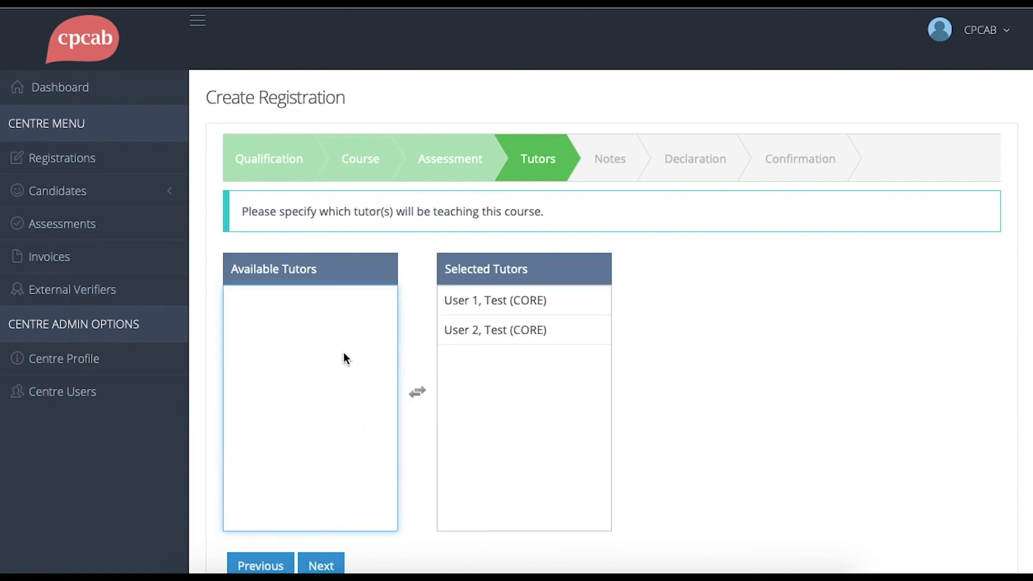
pyautogui.click(327, 566)
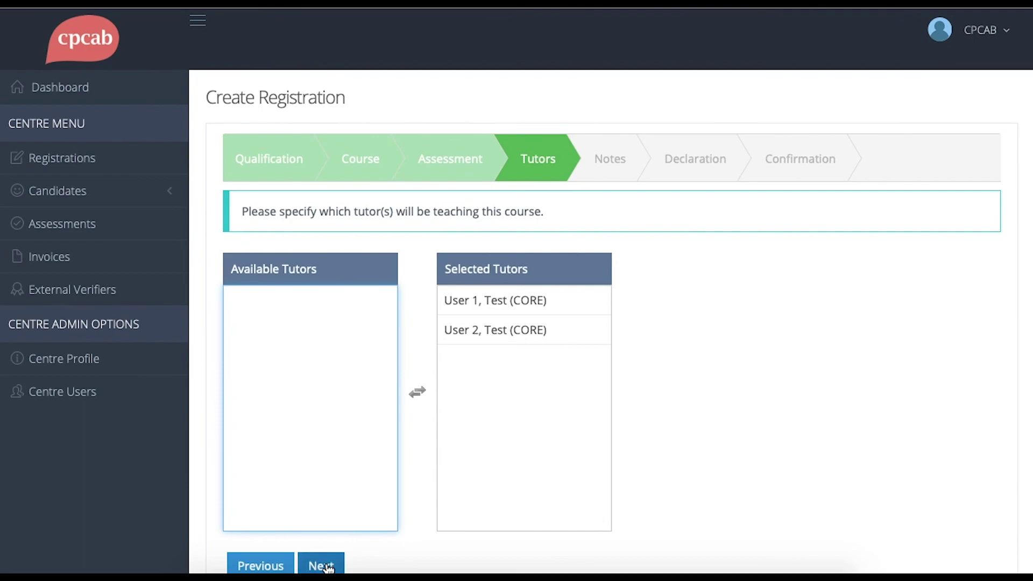